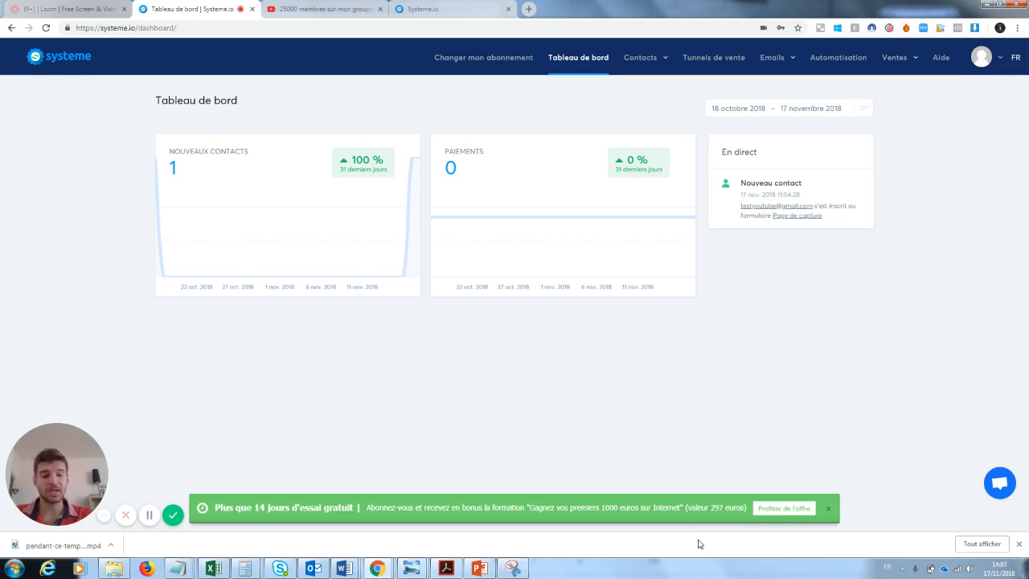
Step: Start a new course named "Test youtube 2" with the description "test youtube"
left_click(827, 507)
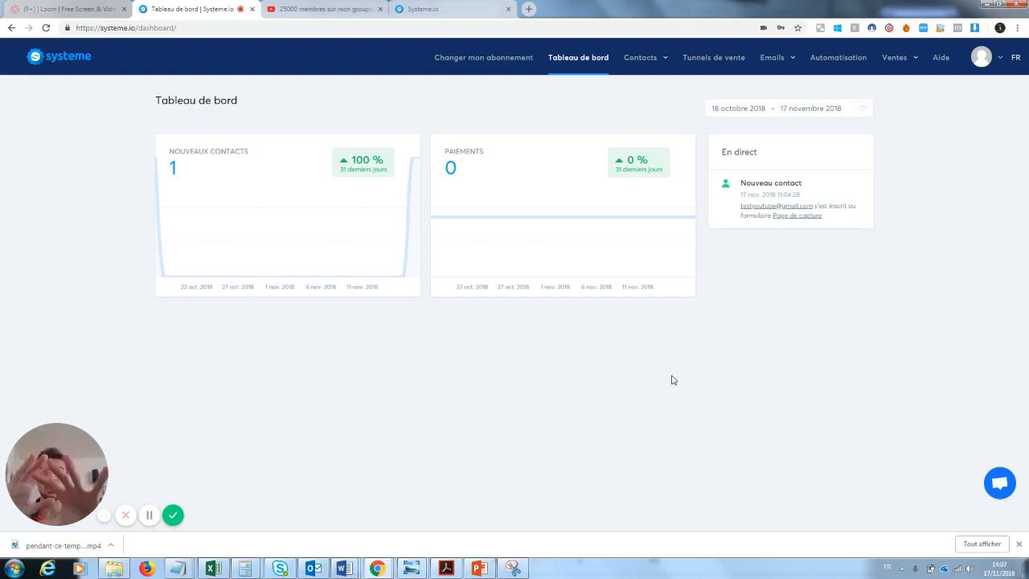
mouse_move(899, 60)
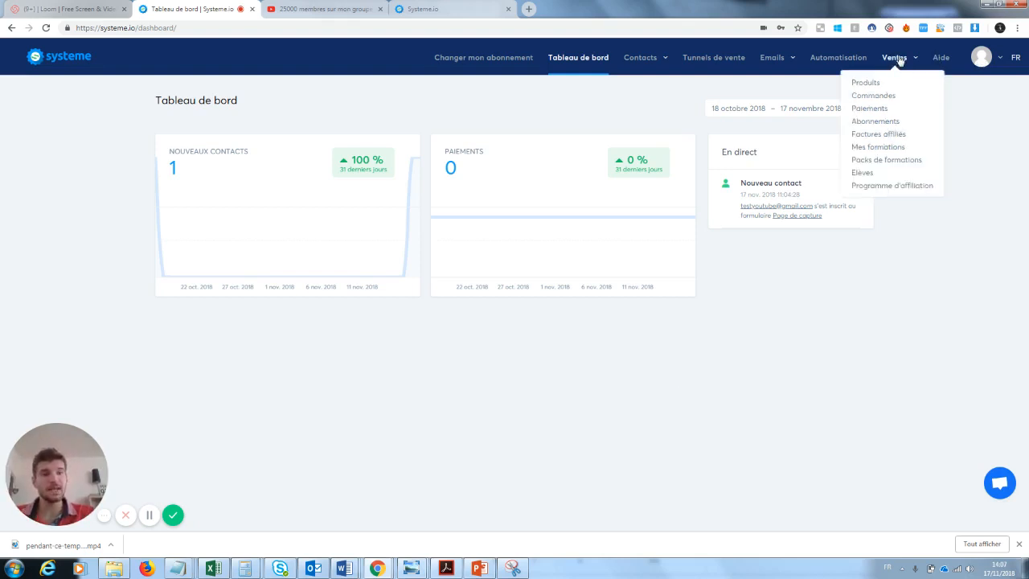
left_click(875, 148)
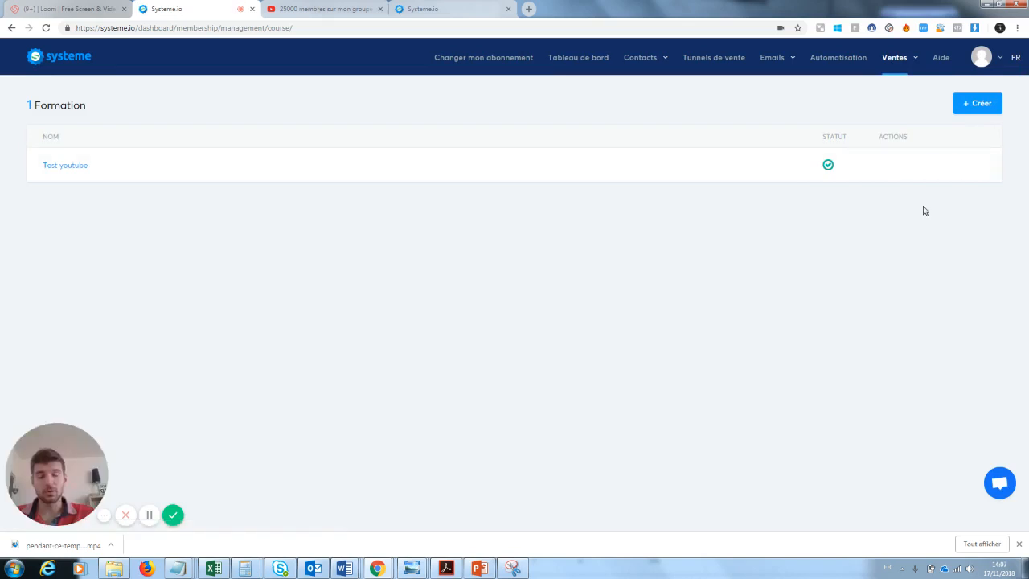
left_click(978, 105)
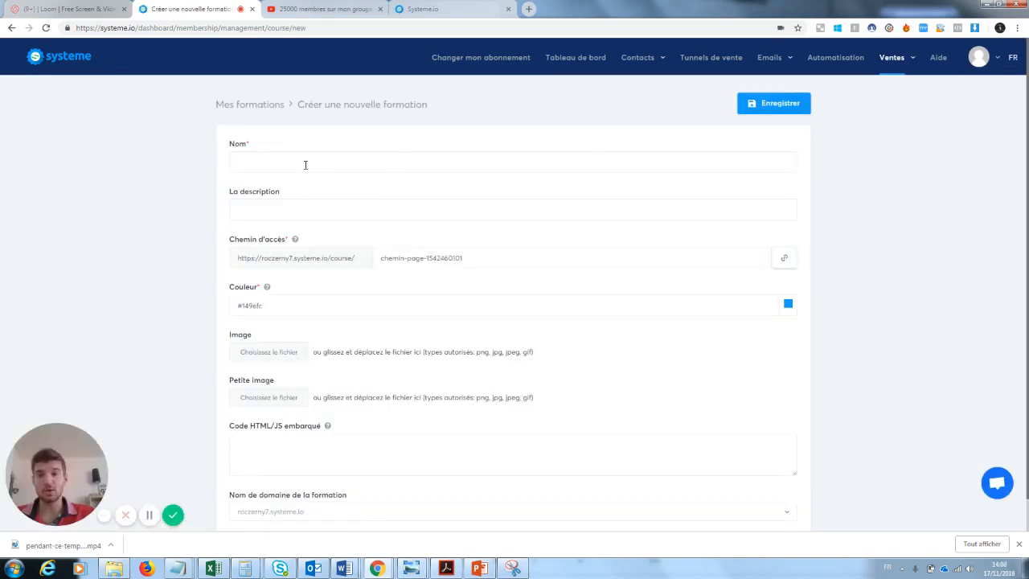
left_click(306, 165)
left_click(294, 186)
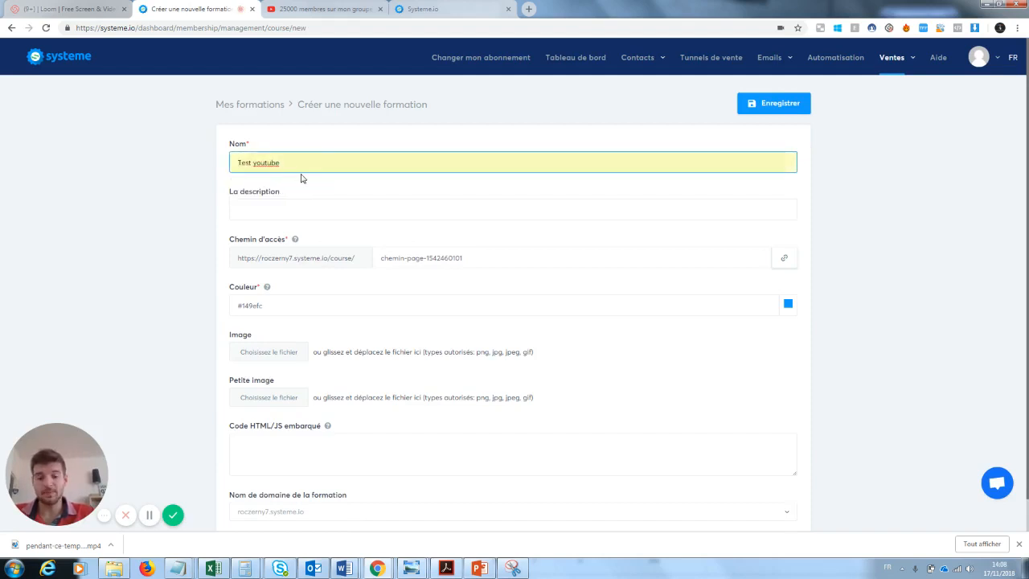
left_click(290, 209)
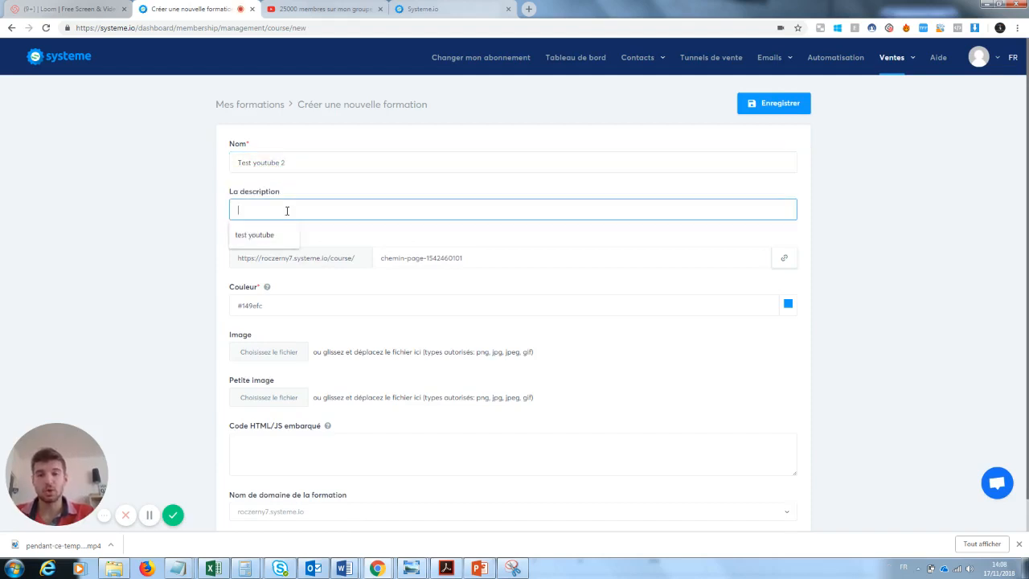
left_click(262, 235)
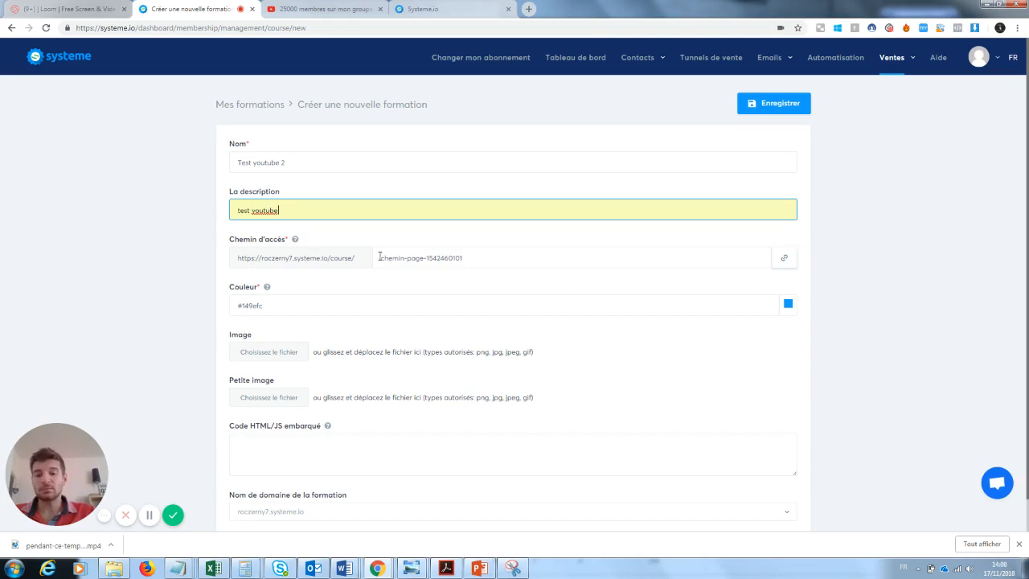
Step: Replace the new course's access path with "Testyoutube2" and save the course
left_click_drag(458, 258, 381, 258)
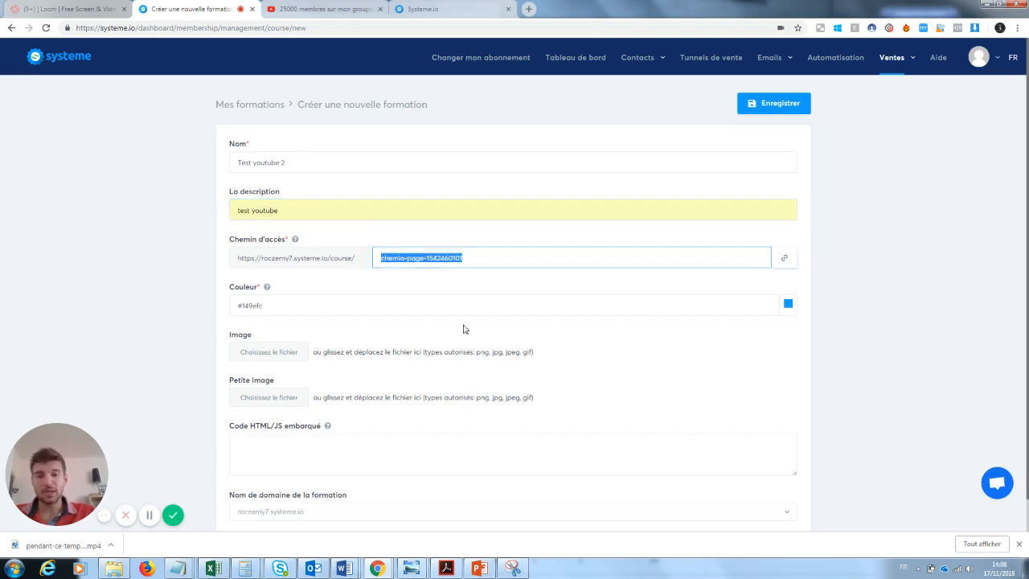
type("Testy")
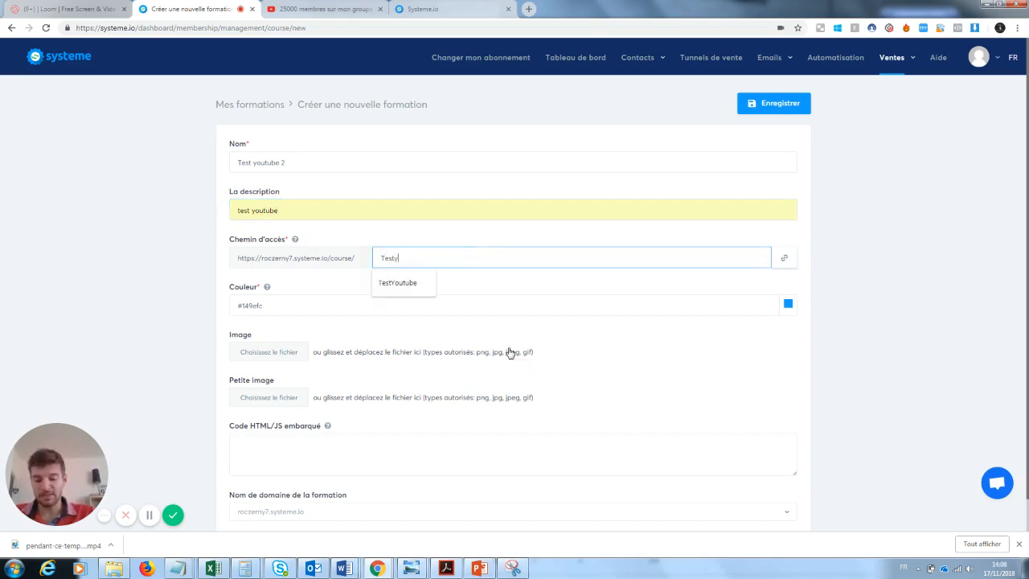
type("outube2")
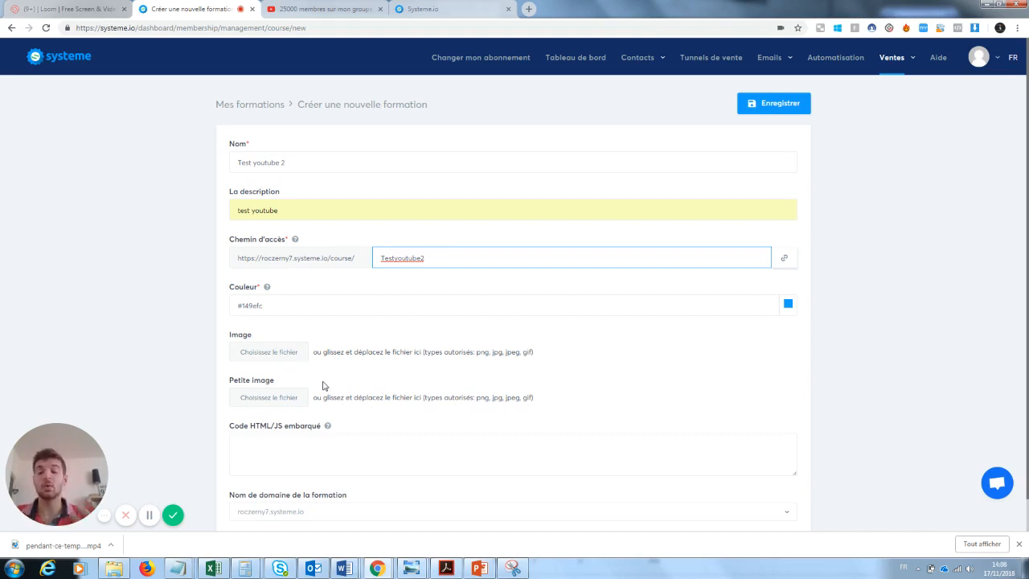
left_click(789, 107)
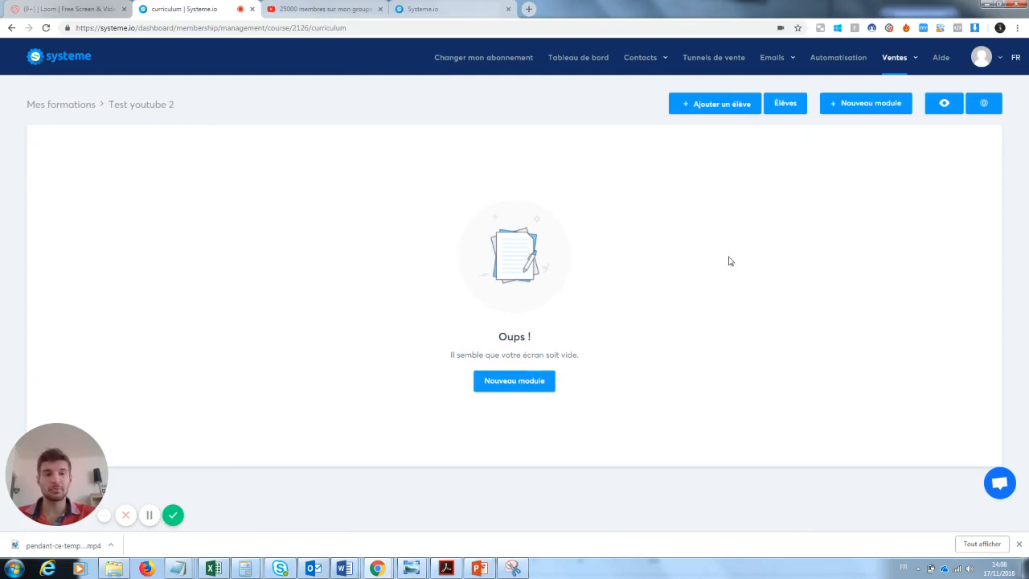
Step: Create a first module named "Module 1" in the empty course
left_click(532, 384)
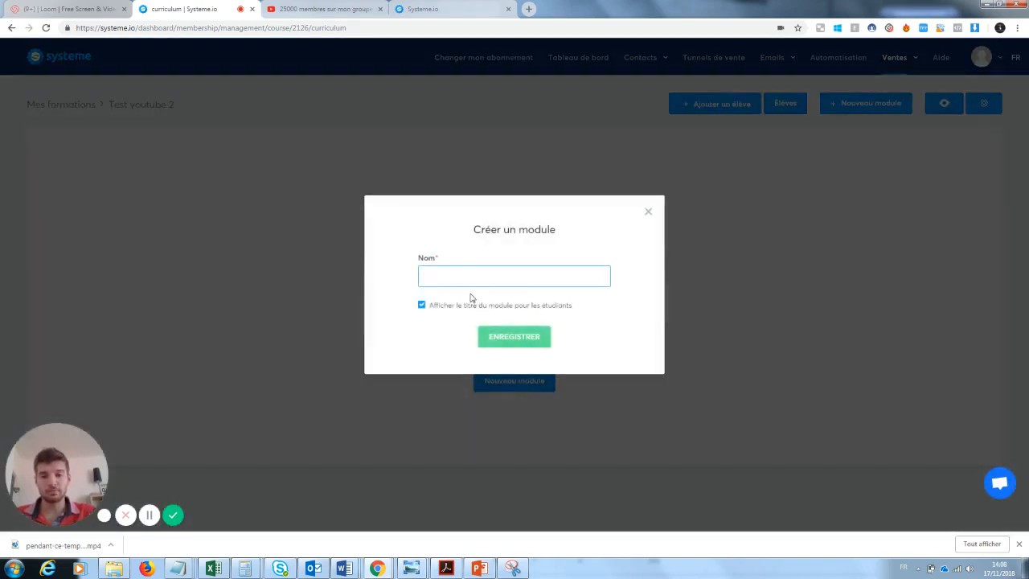
type("Module 1")
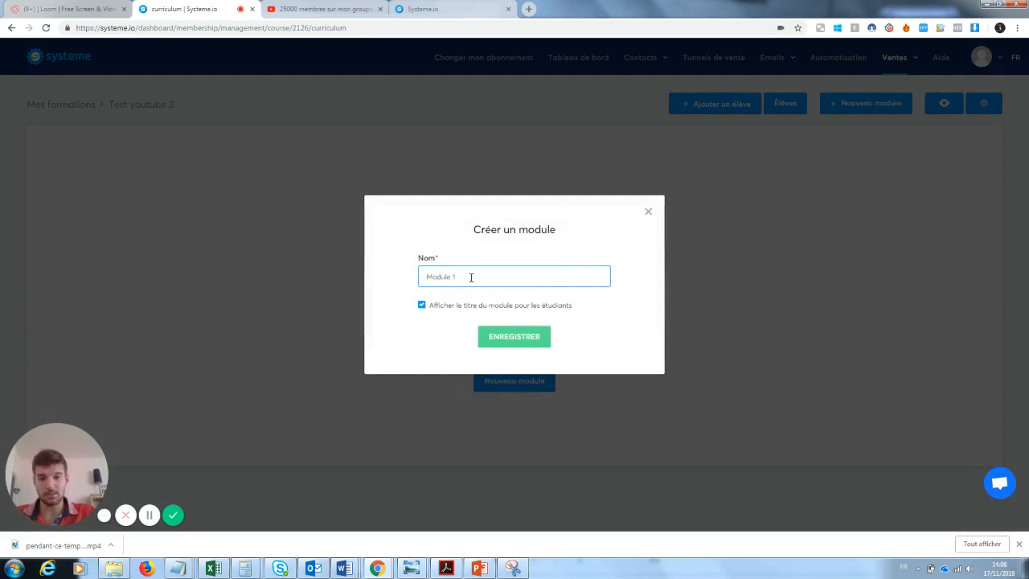
left_click(519, 338)
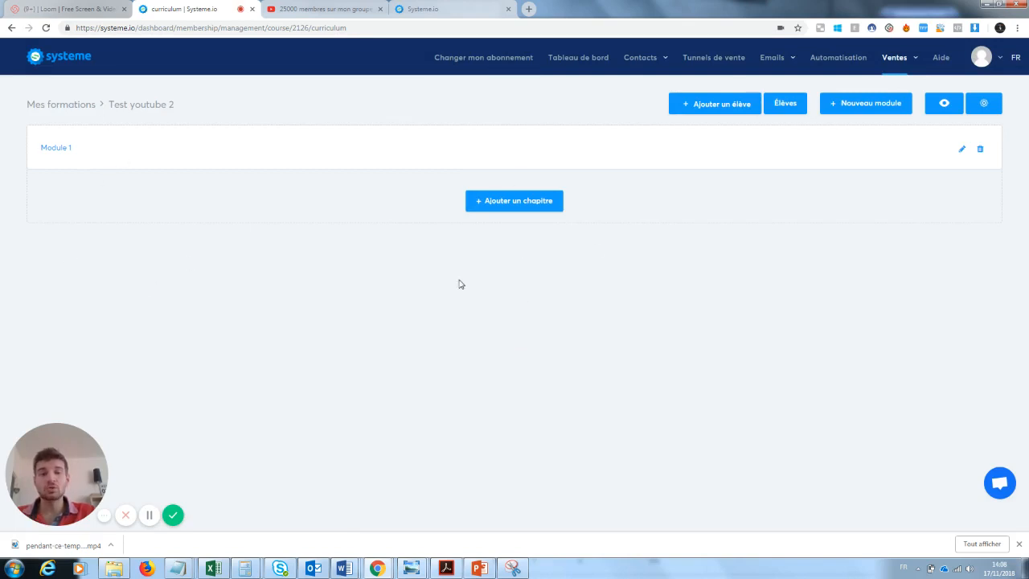
Step: Add a chapter named "Chapitre 1" to Module 1 and exit its page editor back to the curriculum
left_click(537, 214)
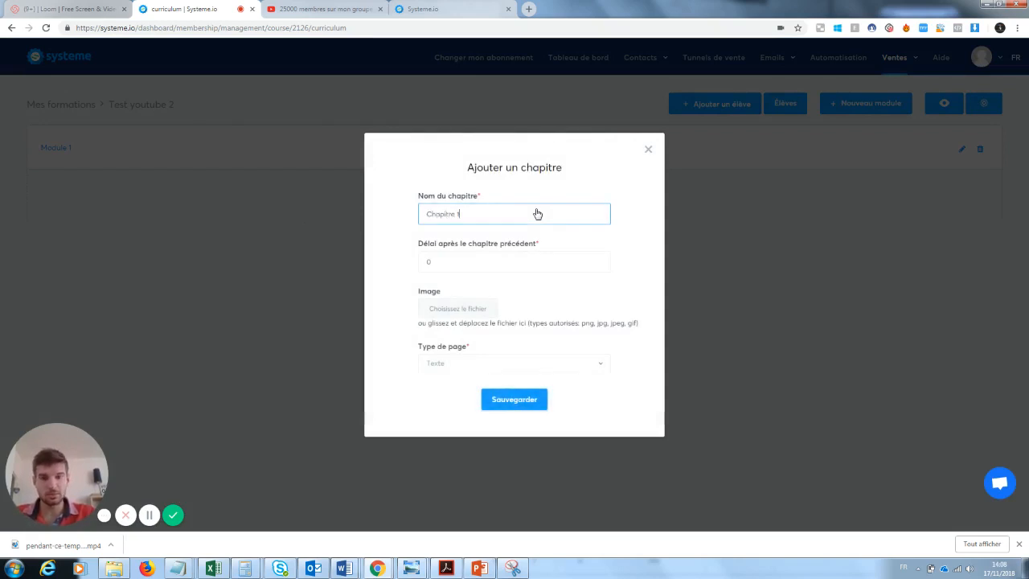
left_click(544, 406)
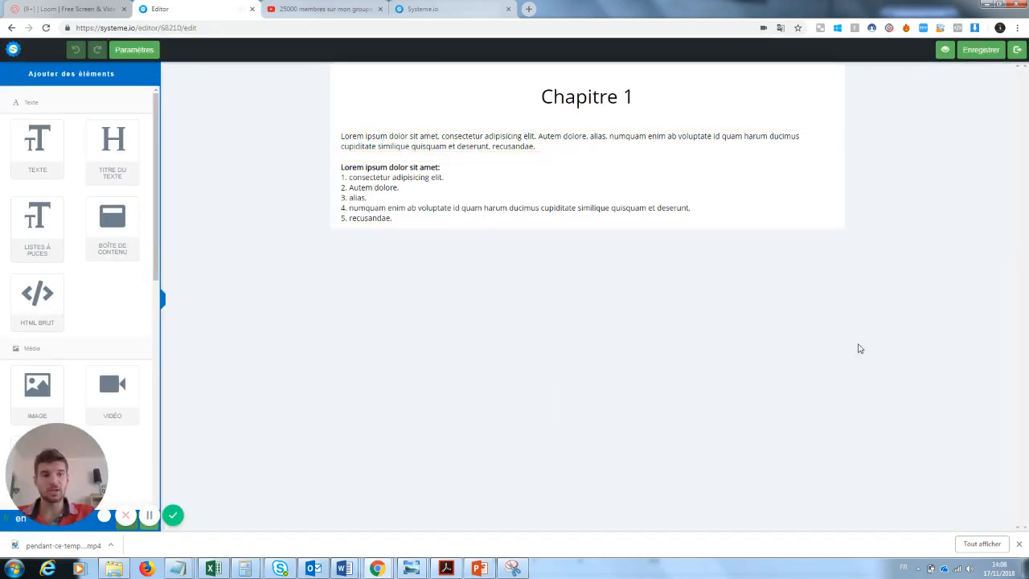
left_click(1016, 50)
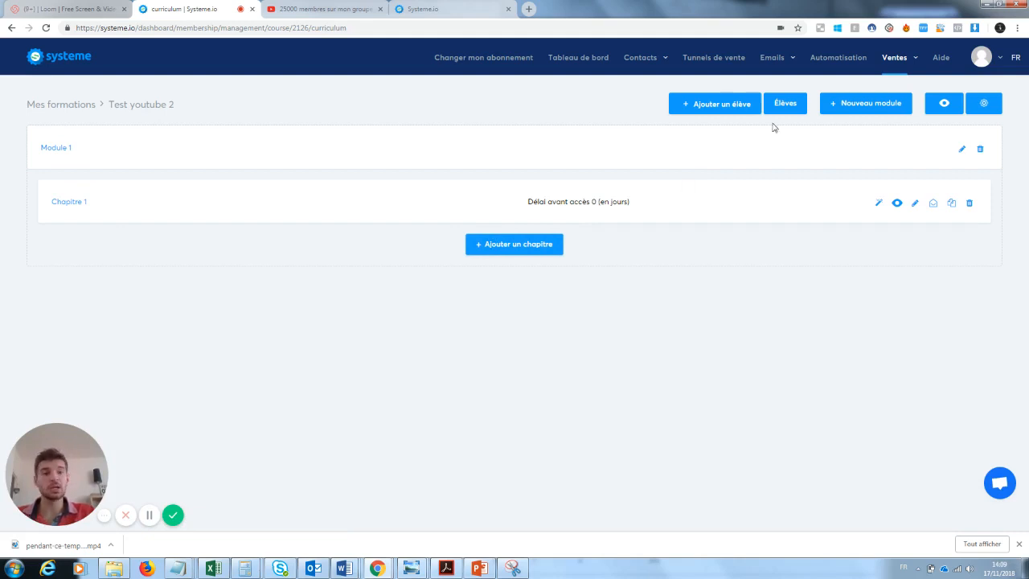
Step: Create a second module named "Module 2" in the course
left_click(861, 110)
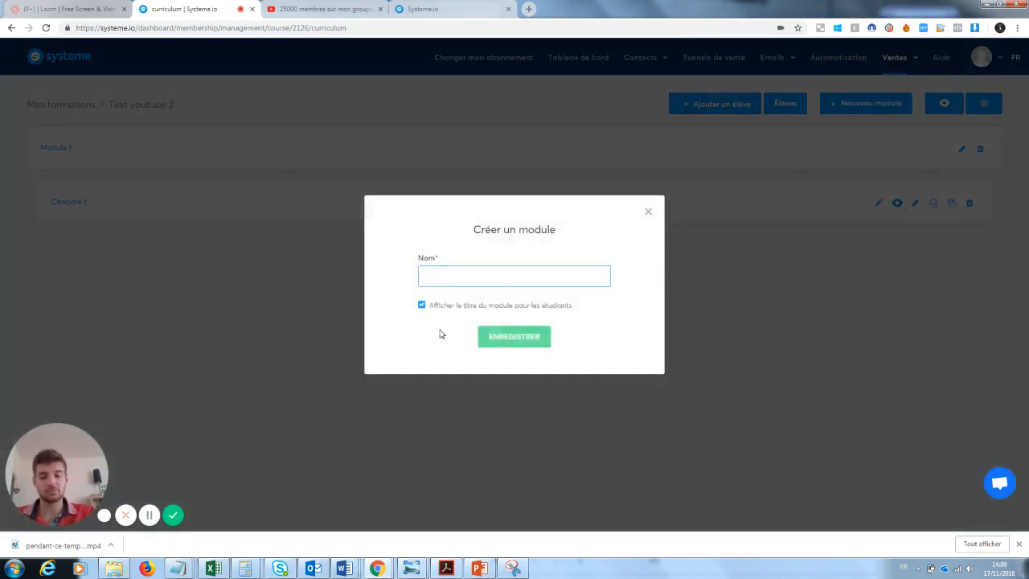
type("Module 2")
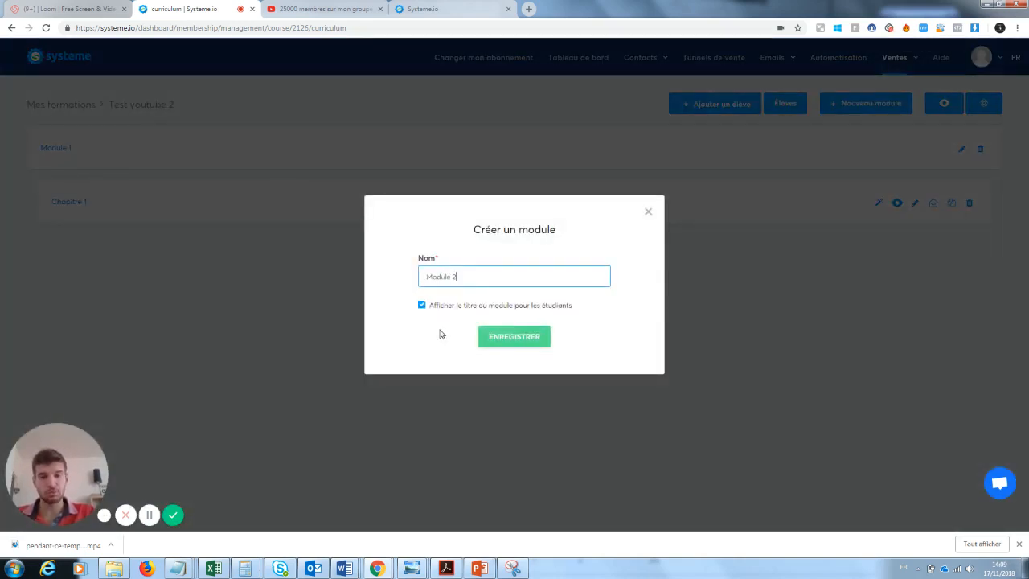
left_click(510, 340)
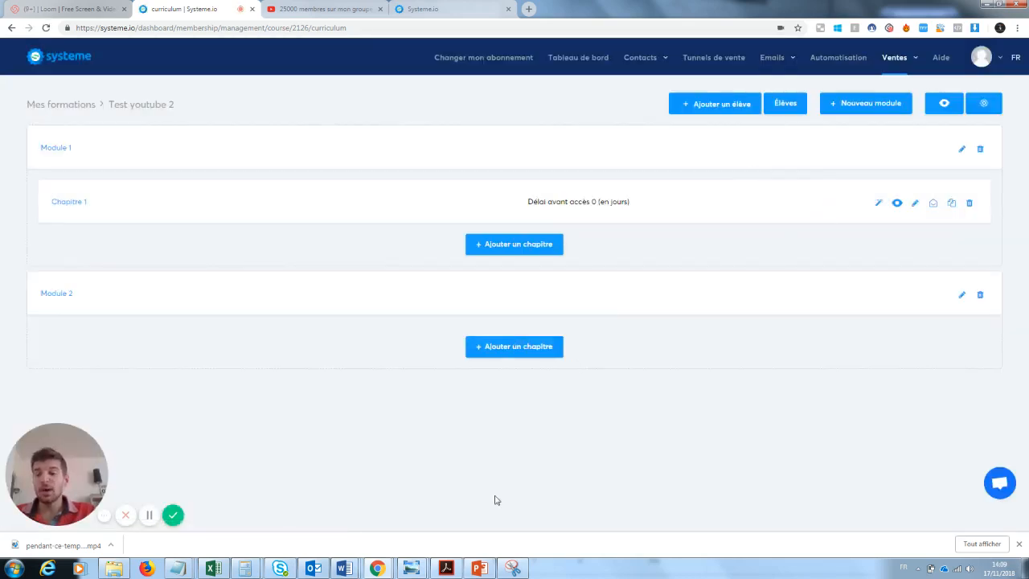
Step: Preview the course and its Chapitre 1 page, and return to the Test youtube 2 curriculum through the course list
left_click(945, 104)
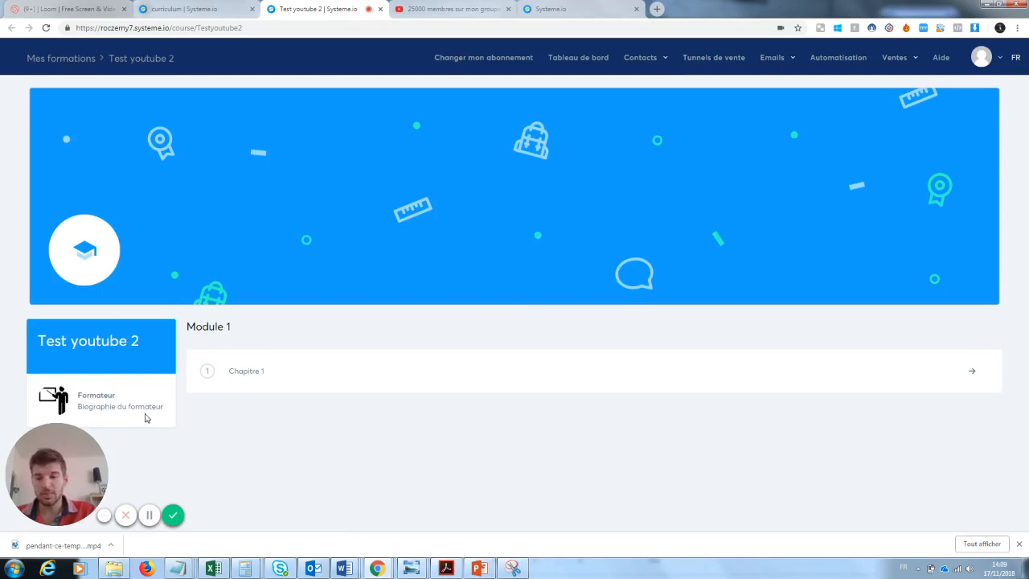
left_click(207, 371)
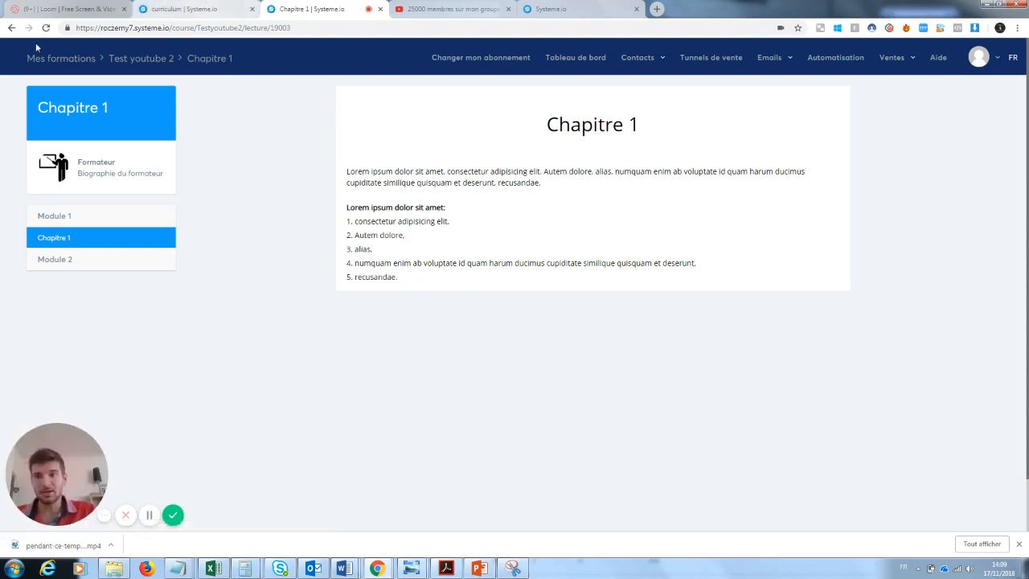
mouse_move(867, 65)
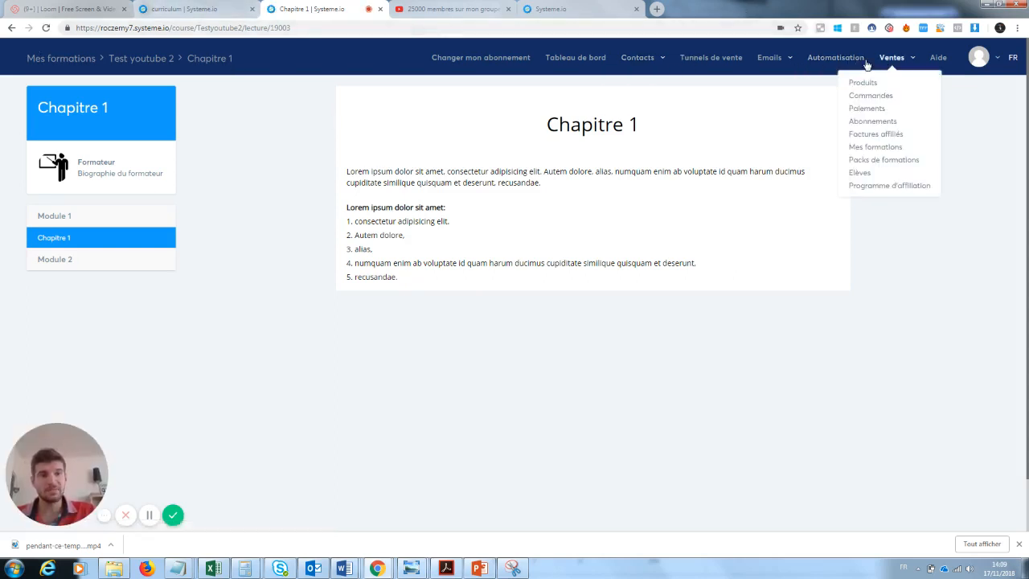
left_click(895, 148)
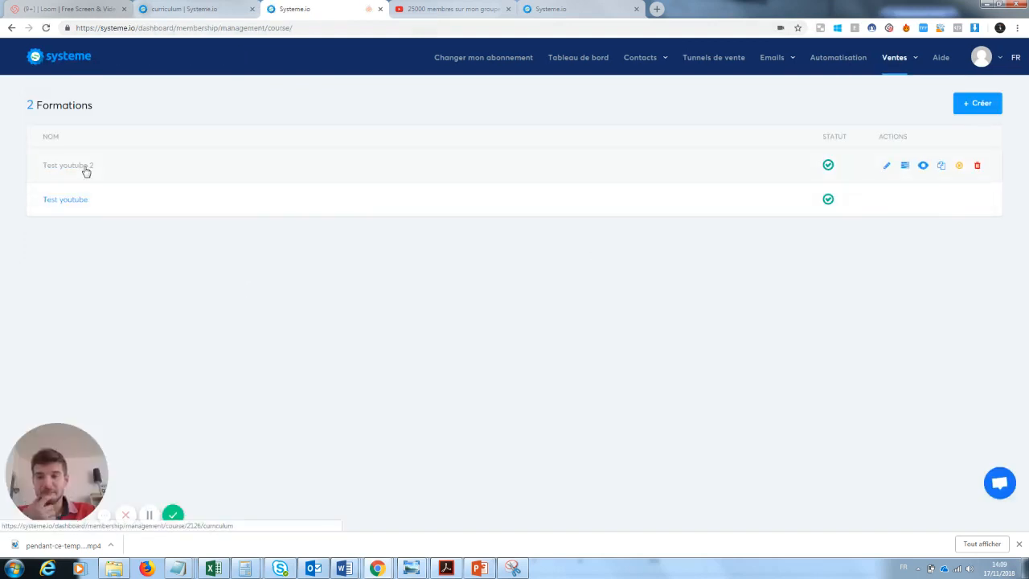
left_click(86, 173)
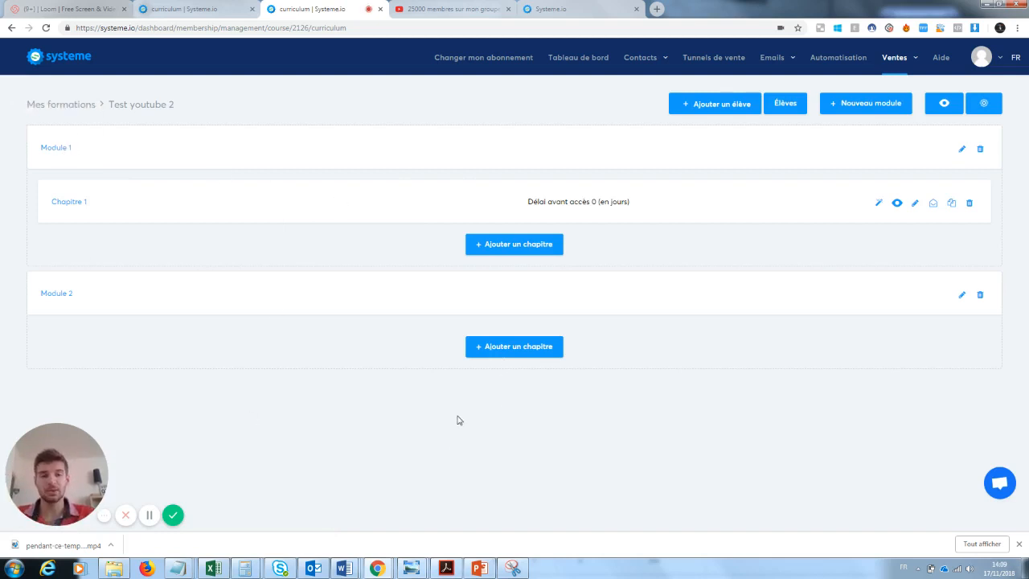
Step: Open Chapitre 1 in the page editor and add a video element below its text content
left_click(80, 204)
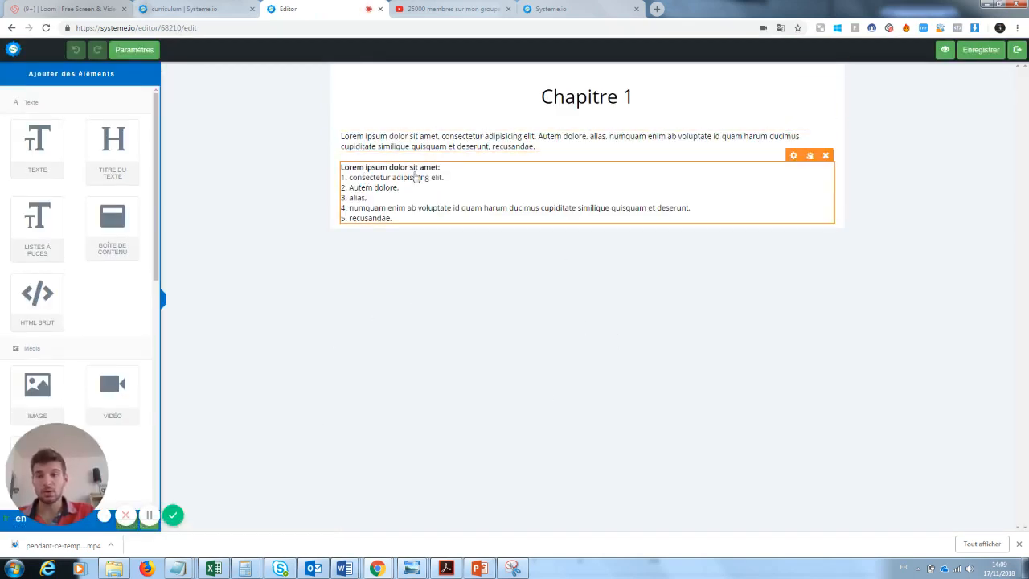
left_click_drag(52, 492, 233, 492)
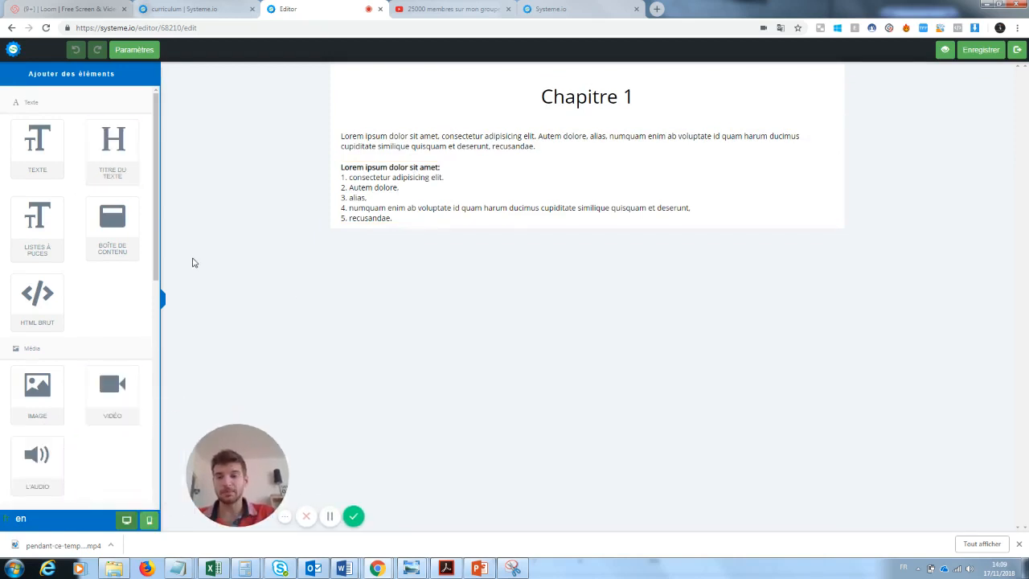
left_click_drag(157, 245, 157, 270)
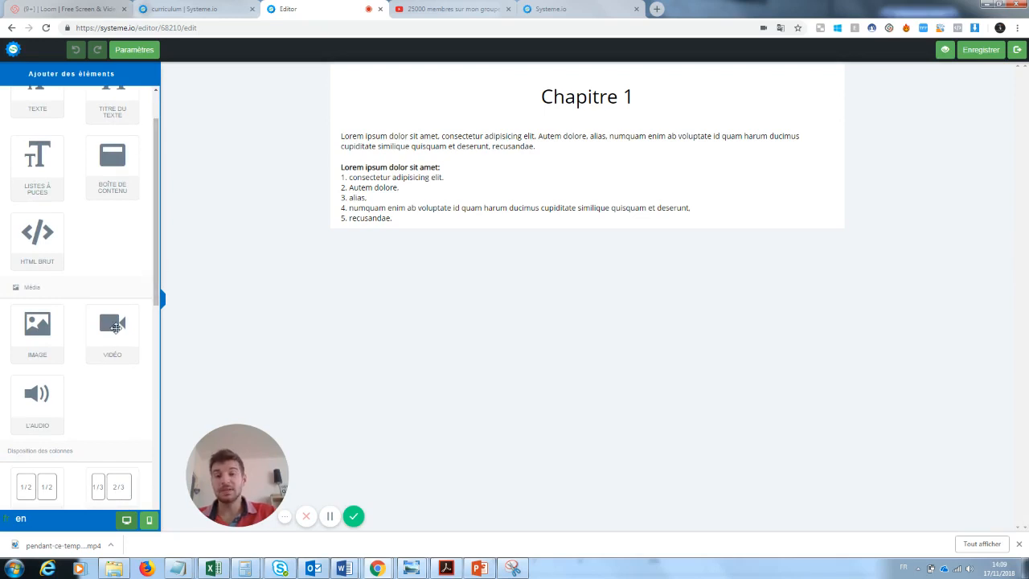
left_click_drag(116, 326, 519, 234)
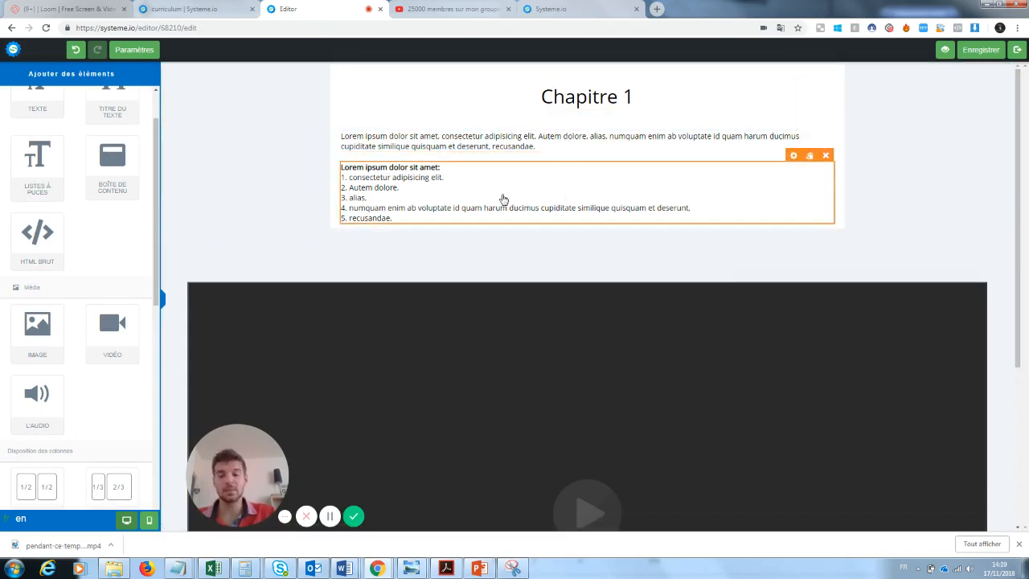
scroll(1020, 177, "down", 2)
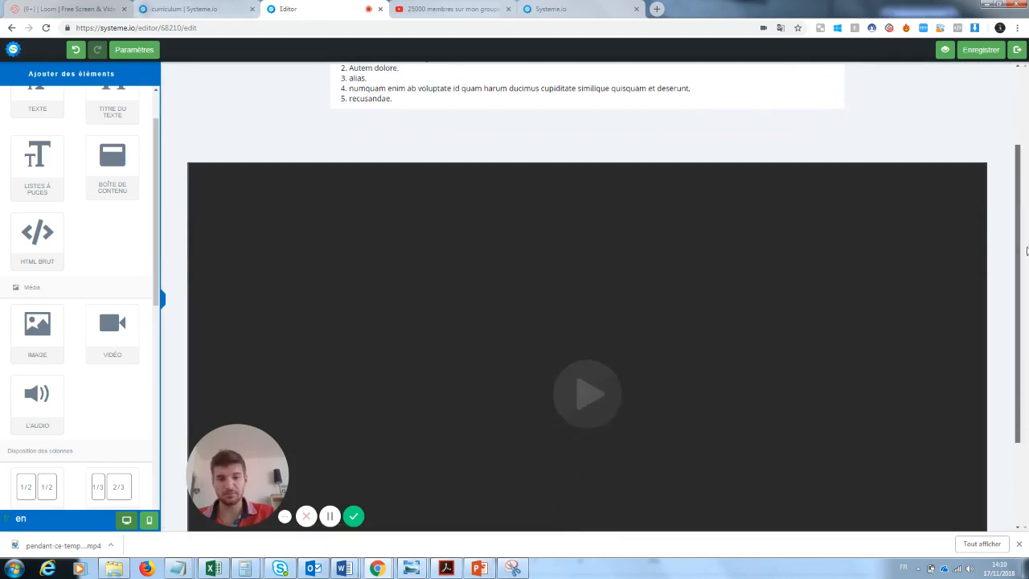
left_click_drag(269, 440, 97, 426)
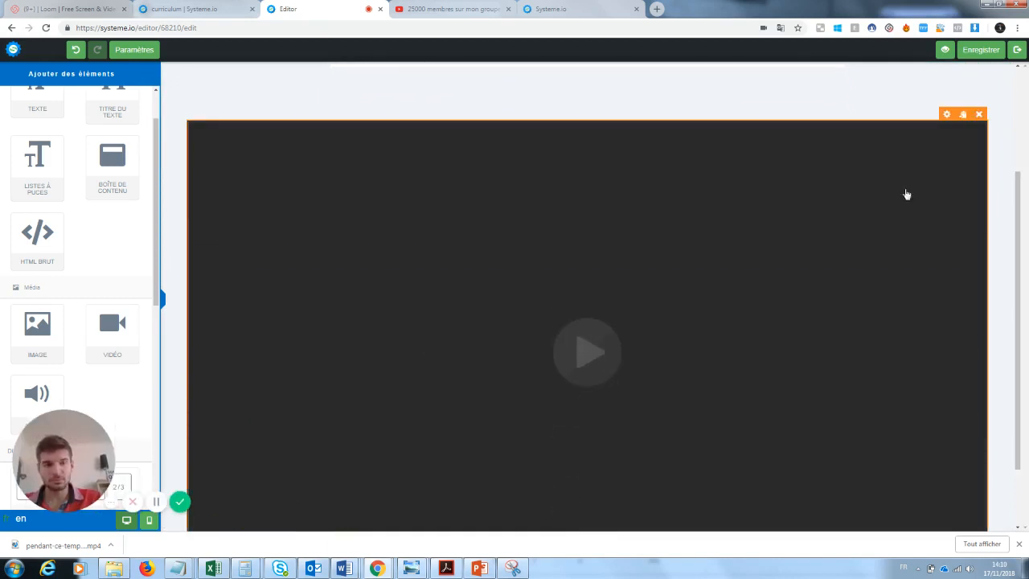
Step: Set the video element's YouTube URL to the link of the "25000 membres sur mon groupe facebook" video, save, and exit the editor
left_click(947, 114)
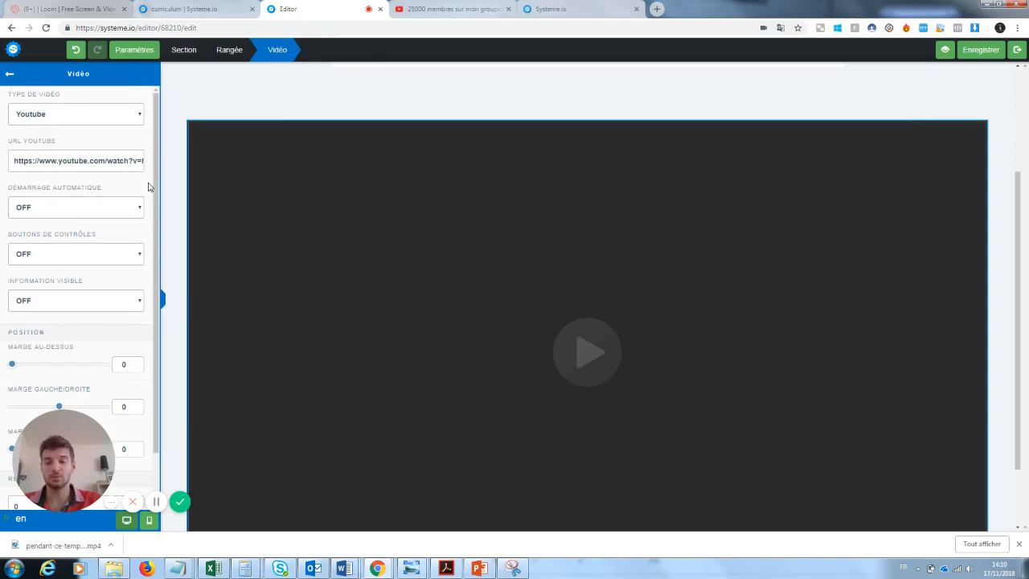
left_click(450, 8)
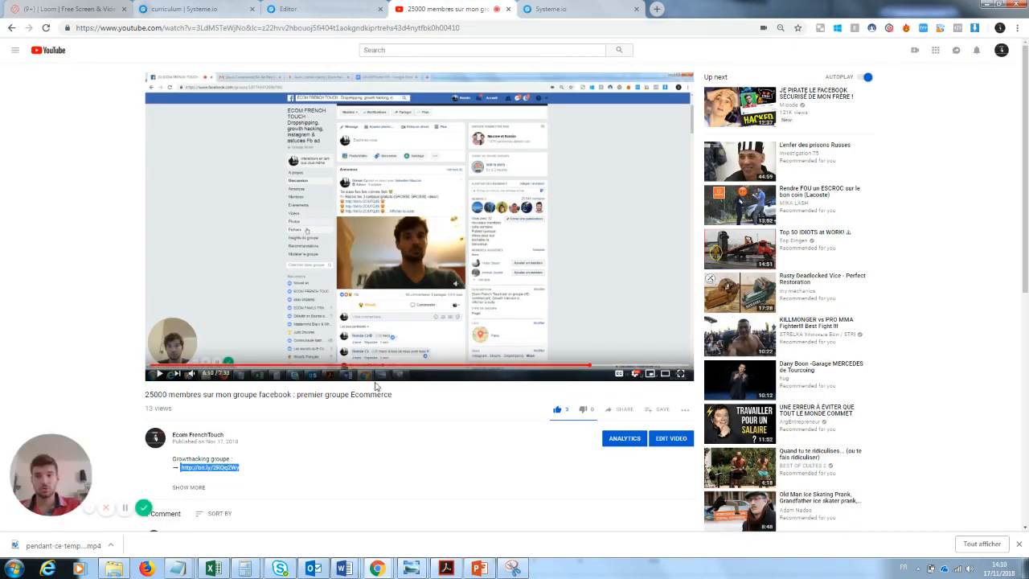
left_click(309, 26)
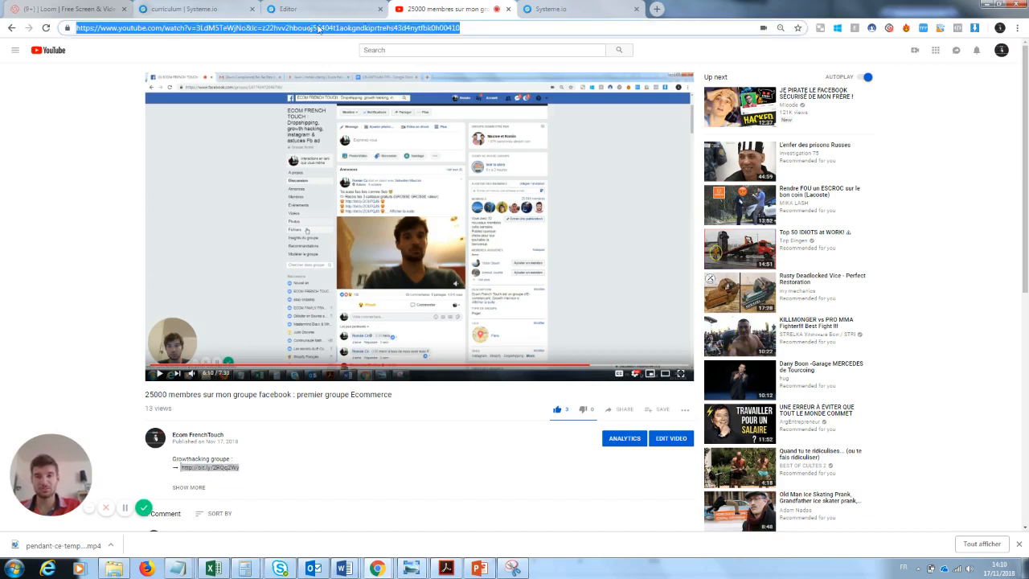
left_click(325, 8)
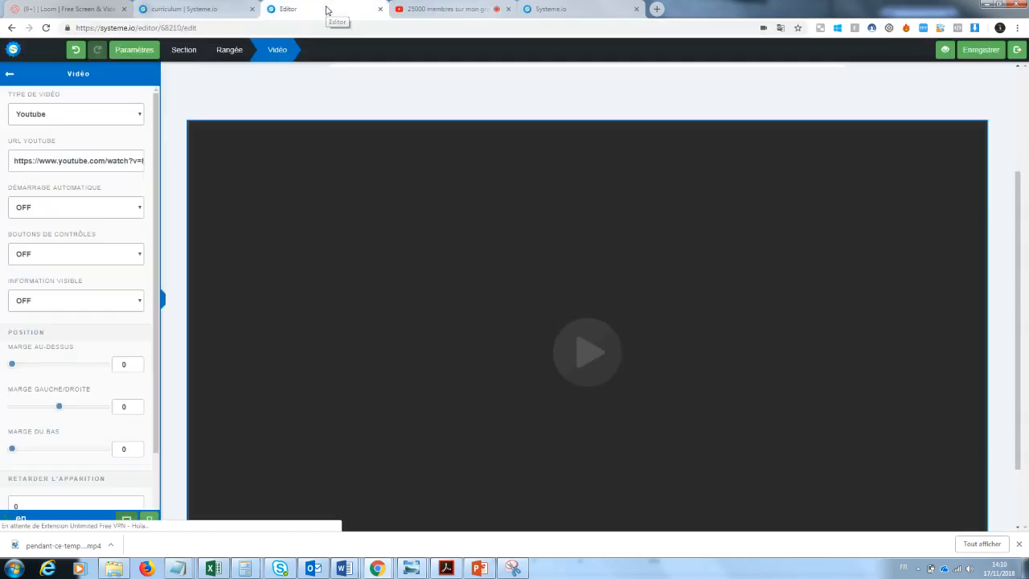
triple_click(67, 160)
key("BackSpace")
key("ctrl+v")
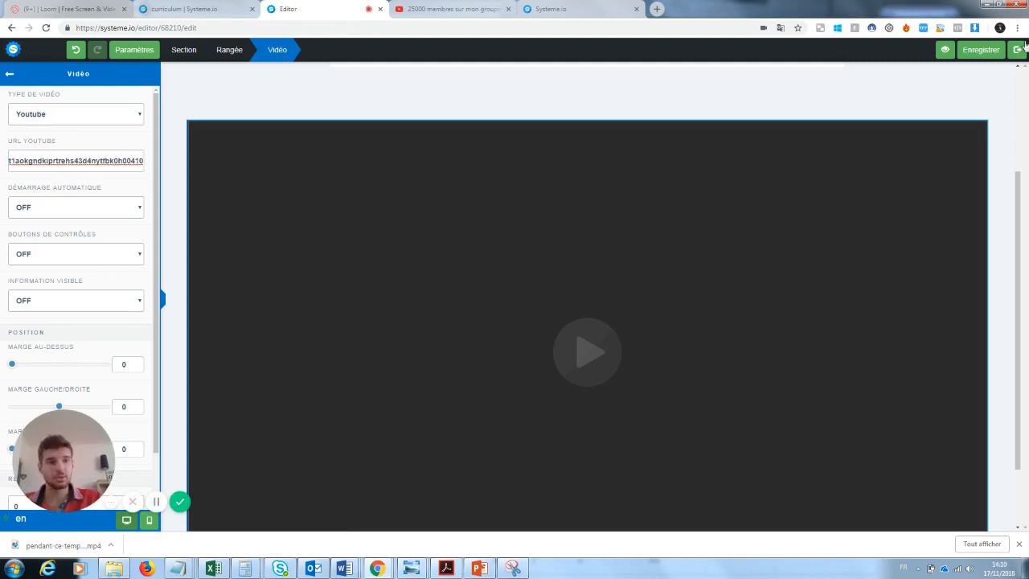
left_click(992, 50)
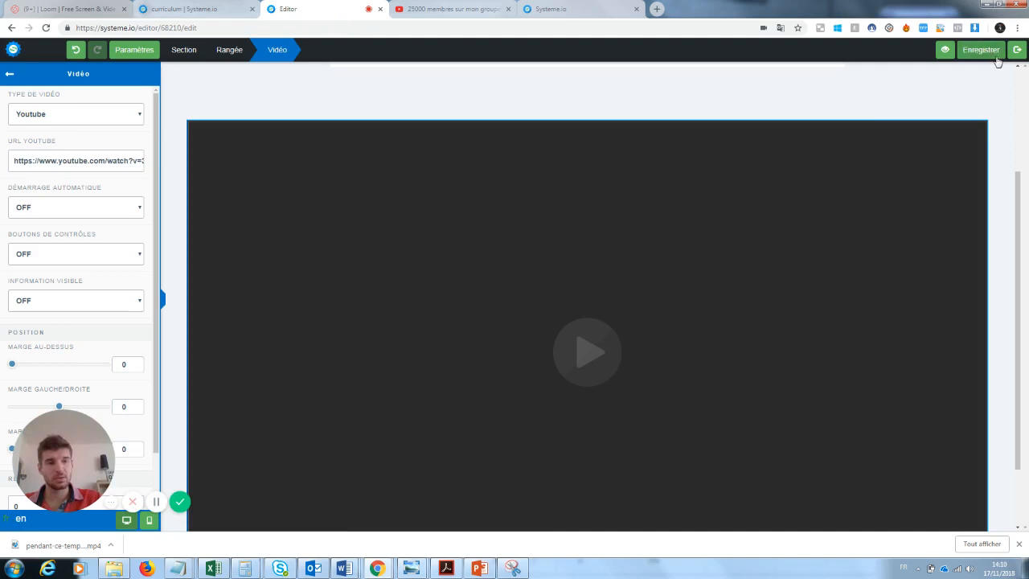
left_click(1016, 50)
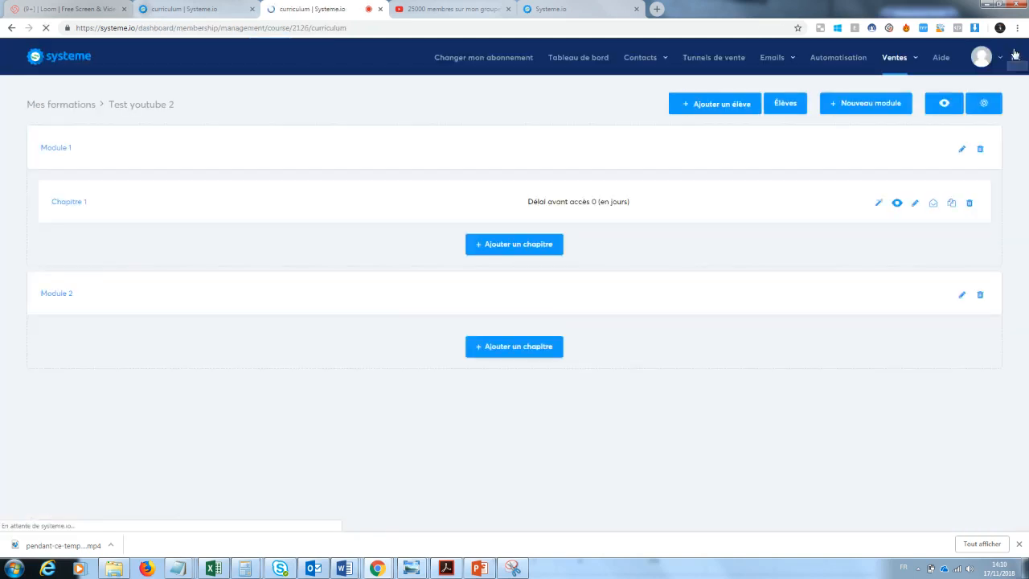
Step: Preview the Chapitre 1 page with its embedded video and return to the curriculum
left_click(900, 206)
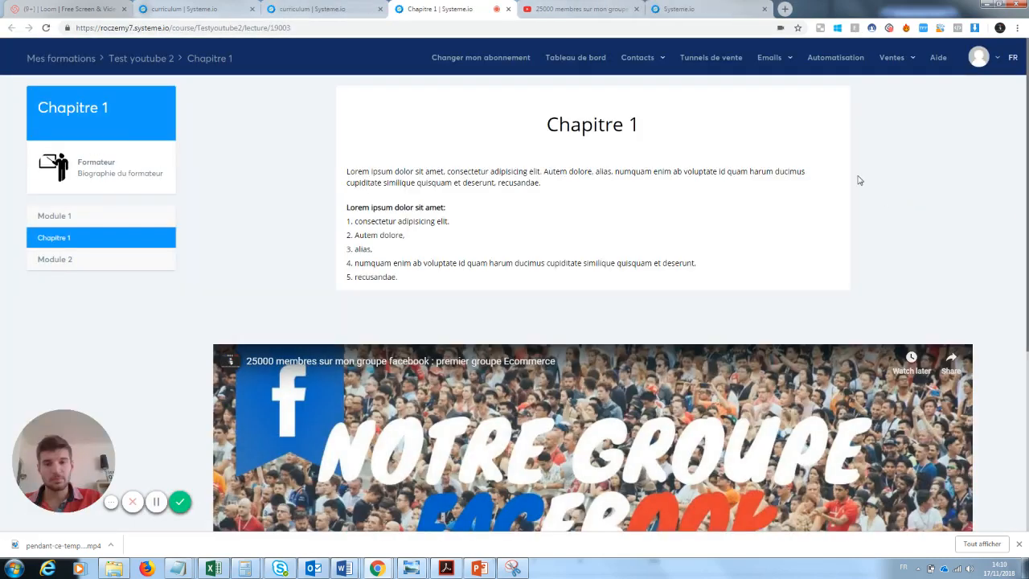
mouse_move(1027, 99)
left_mouse_down()
mouse_move(1023, 282)
mouse_move(1022, 98)
left_mouse_up()
left_click(508, 8)
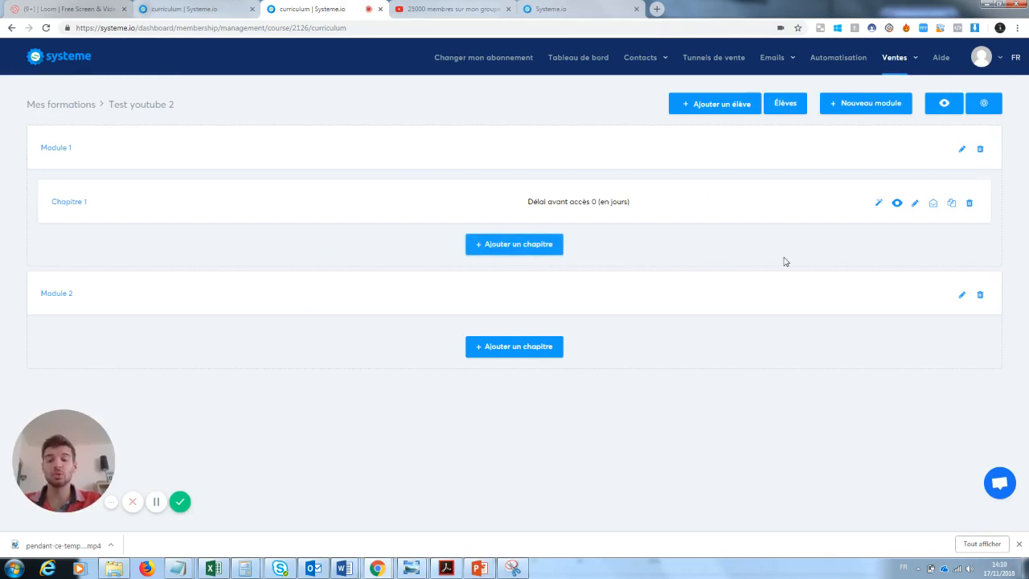
Step: Reopen Chapitre 1 in the page editor and add a button labelled "Fichier PDF" below the video
left_click(879, 206)
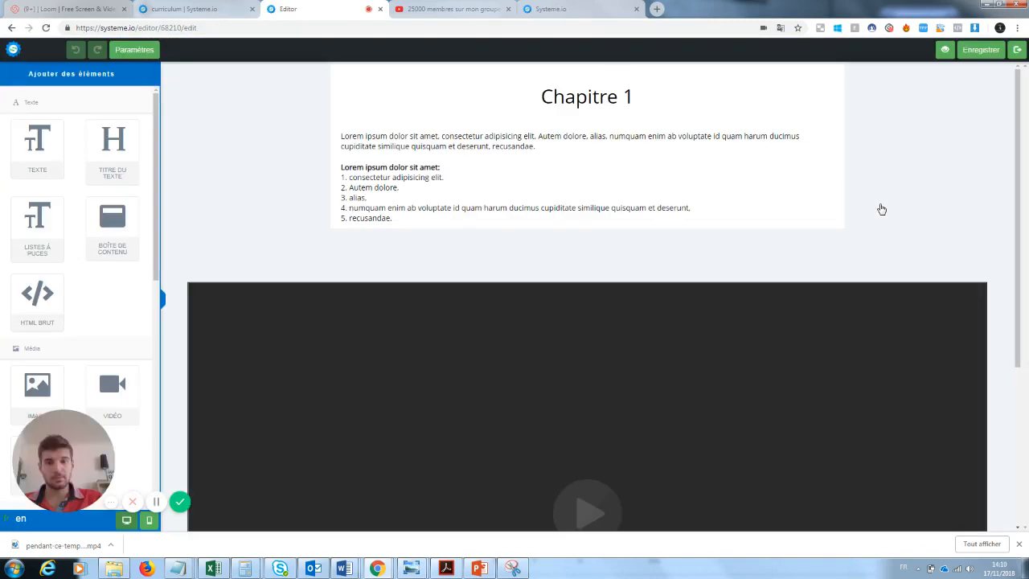
left_click_drag(1019, 148, 1020, 280)
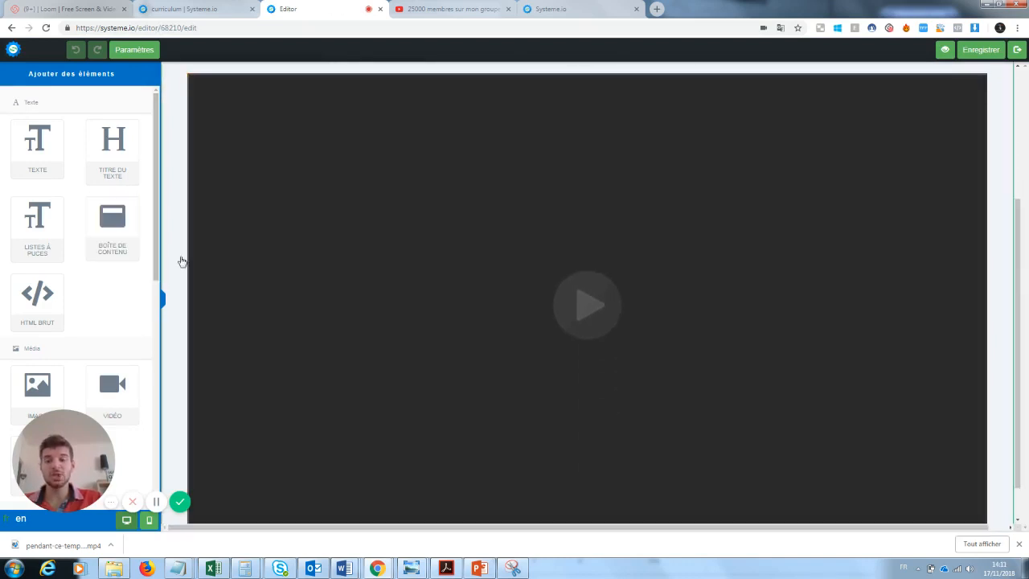
left_click_drag(1019, 246, 1022, 313)
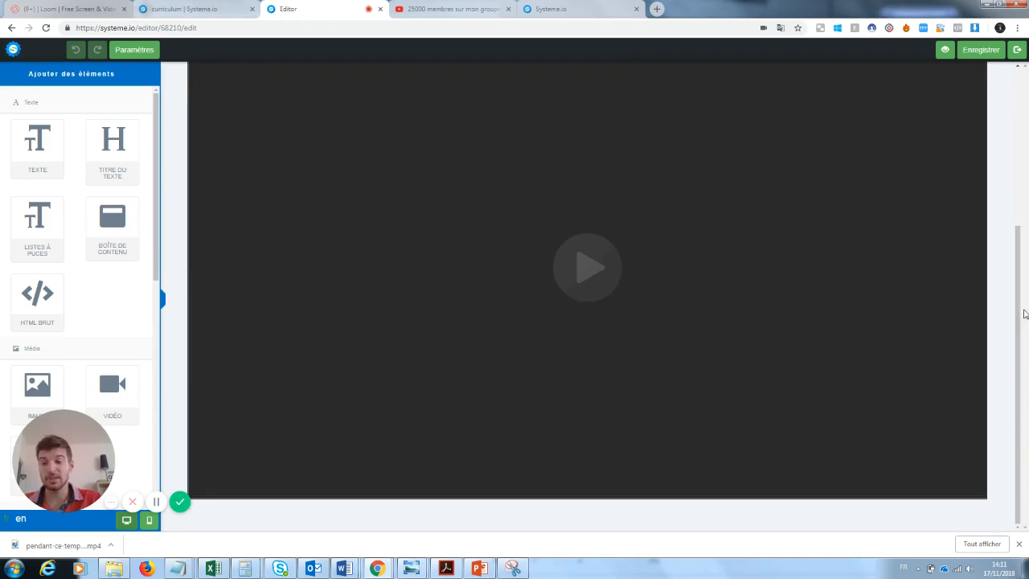
left_click_drag(63, 460, 230, 479)
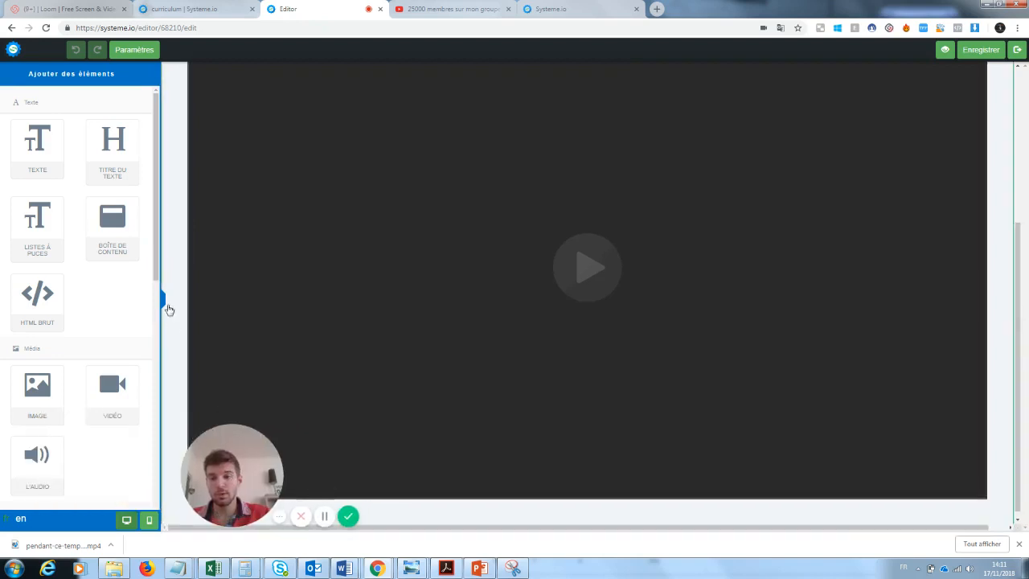
scroll(112, 386, "down", 5)
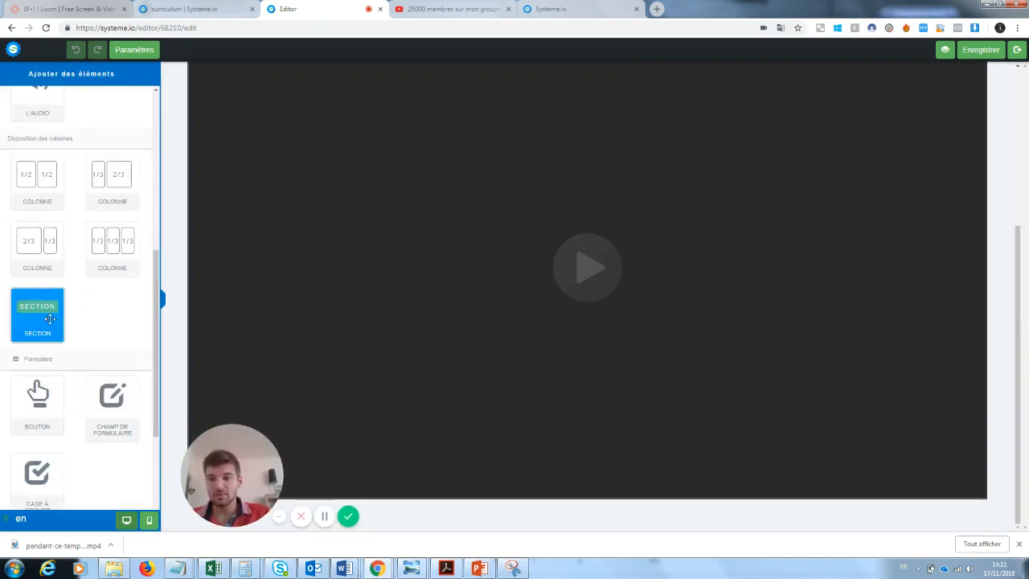
left_click_drag(29, 402, 510, 495)
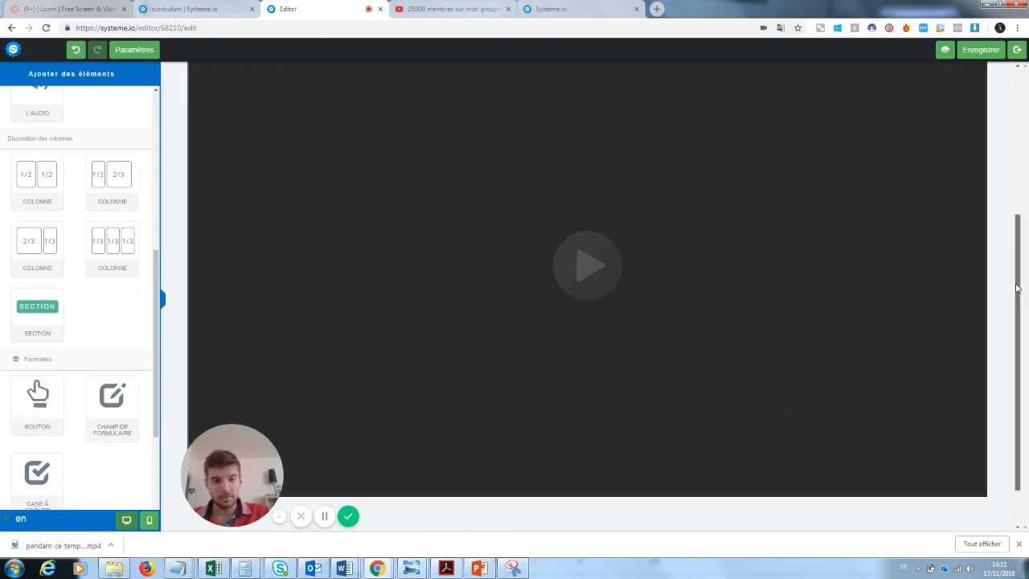
scroll(1017, 287, "down", 1)
left_click(599, 490)
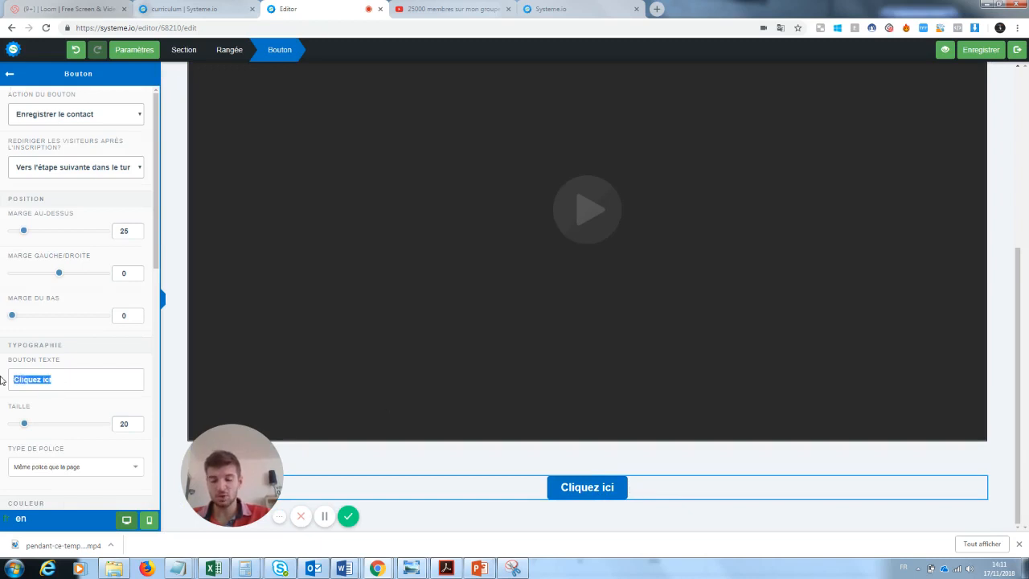
type("Fichier PDF")
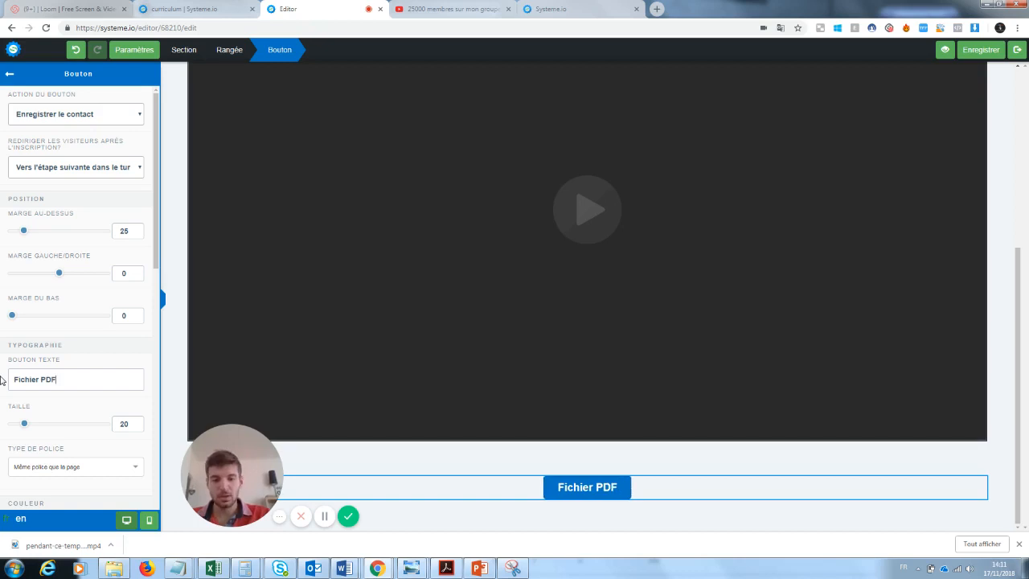
Step: Set the Fichier PDF button's action to "Rediriger vers une page" and return to the list of addable elements
left_click(66, 115)
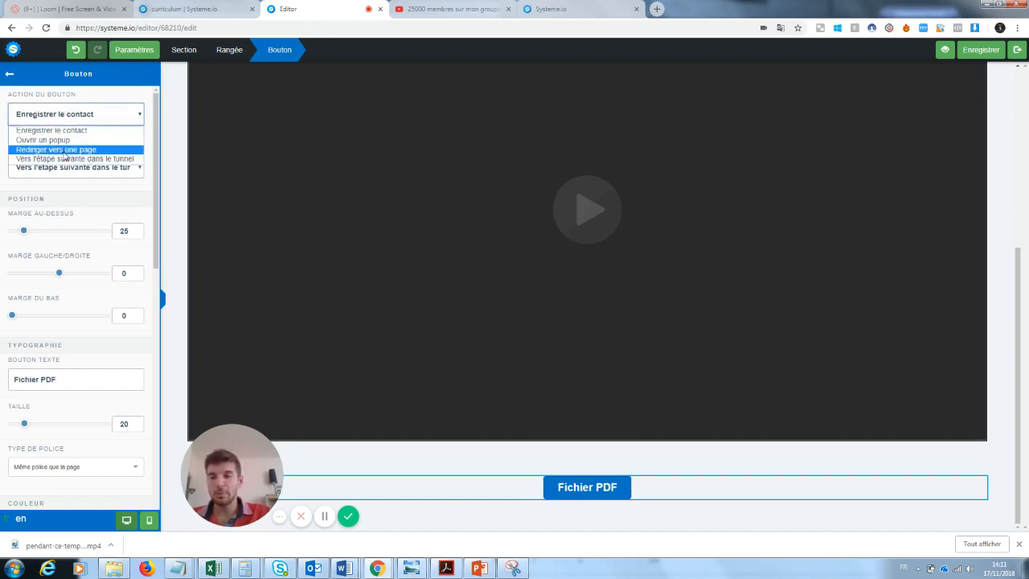
left_click(66, 152)
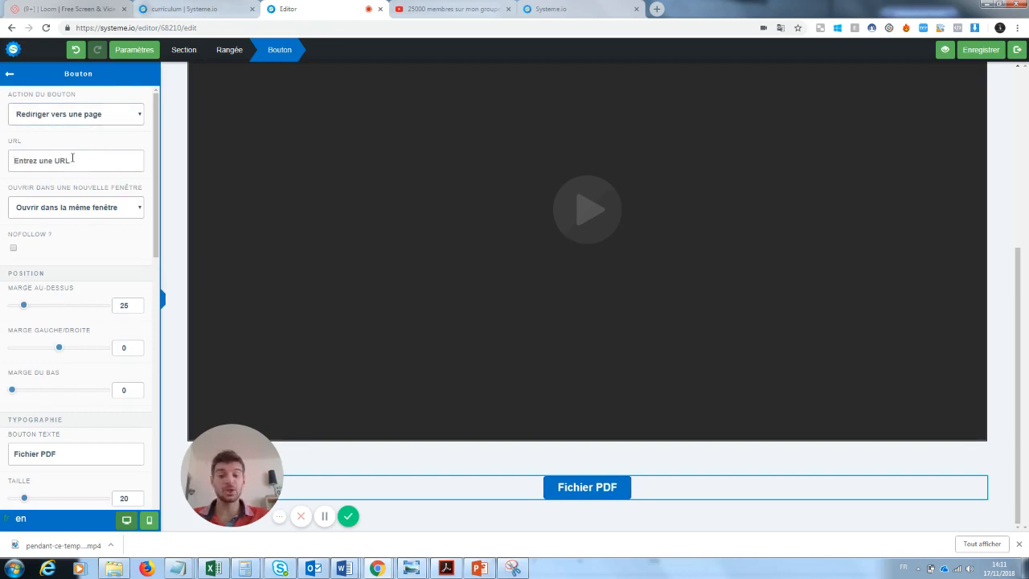
left_click(136, 58)
left_click(135, 57)
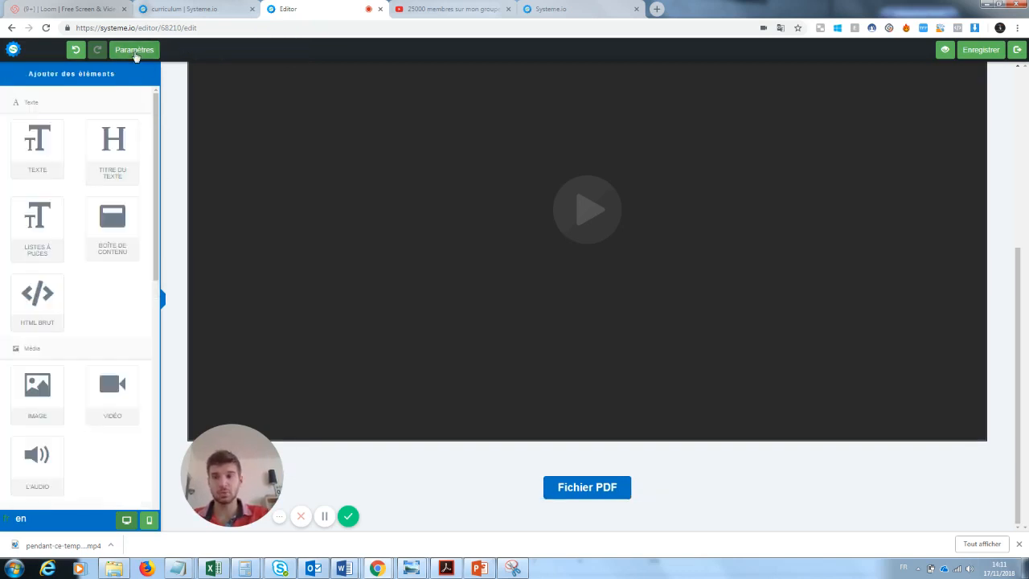
Step: Add a 1/3–2/3 two-column row below the Fichier PDF button
scroll(49, 201, "down", 3)
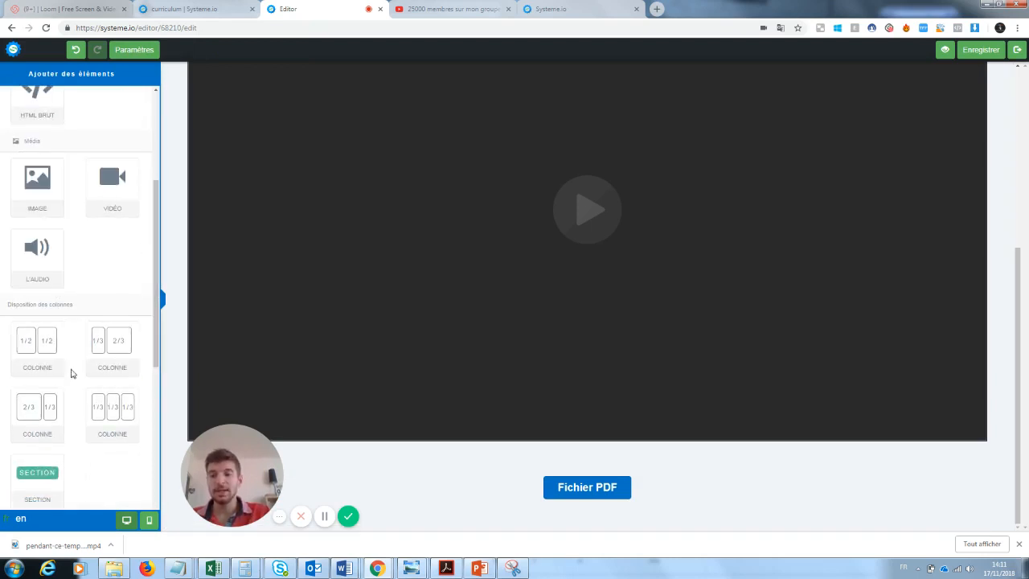
scroll(112, 201, "down", 3)
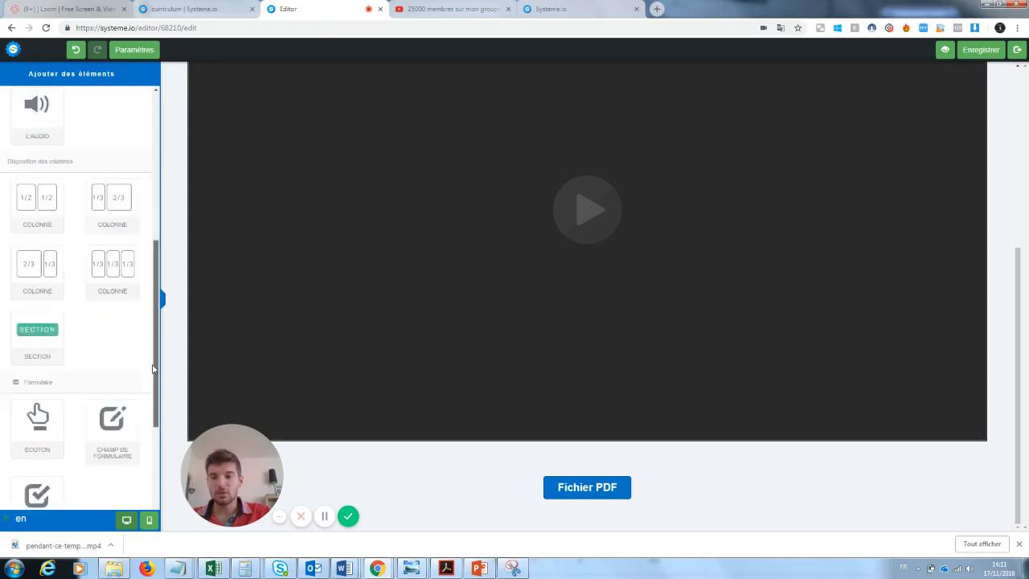
left_click_drag(113, 137, 499, 531)
left_click_drag(1019, 241, 1021, 329)
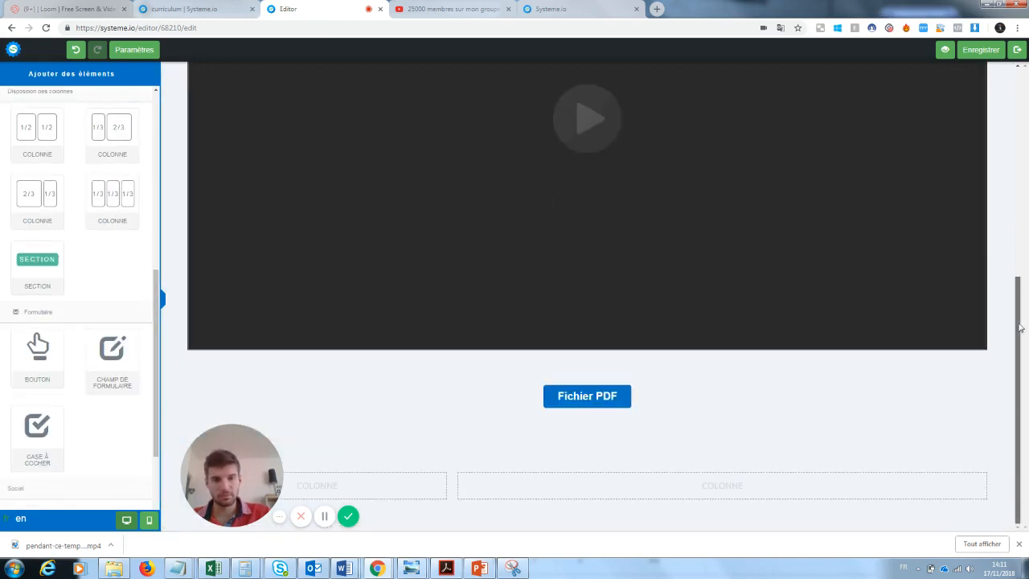
Step: Place a text element in the narrow column and a video element in the wide column, and exit the editor to the curriculum
left_click_drag(233, 482, 238, 314)
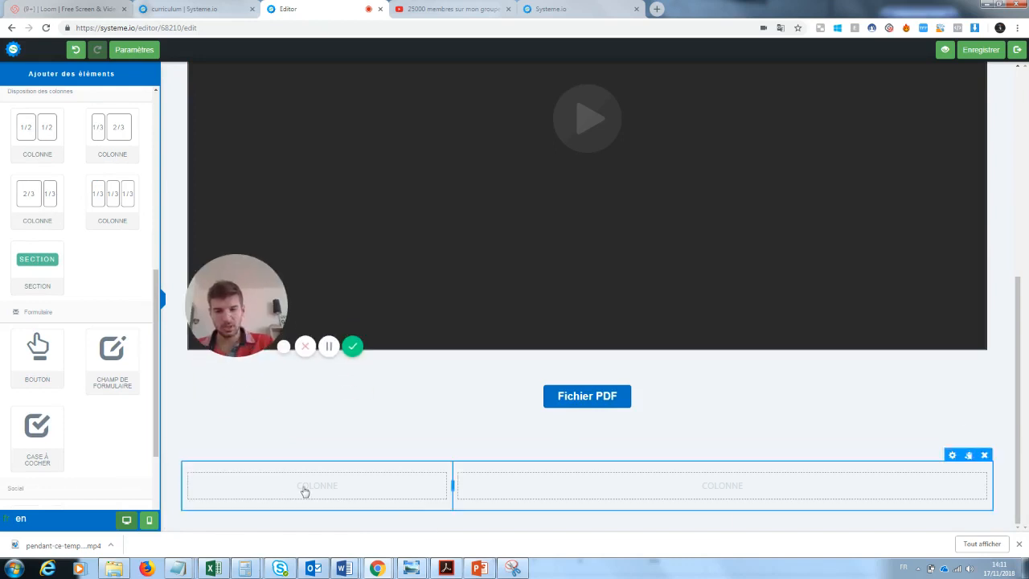
left_click_drag(156, 303, 164, 126)
left_click_drag(37, 146, 273, 478)
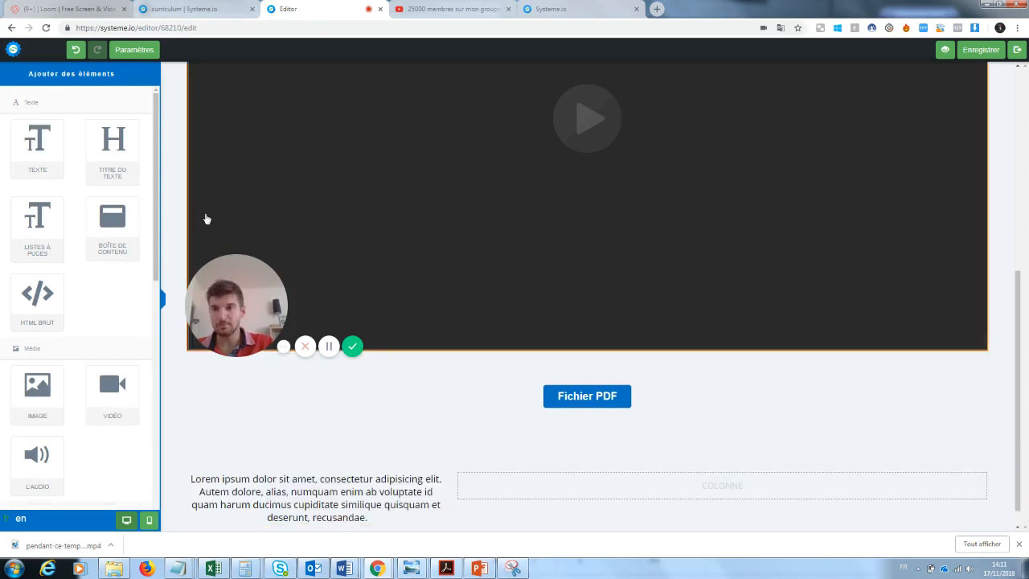
left_click_drag(112, 390, 626, 488)
scroll(1006, 337, "down", 4)
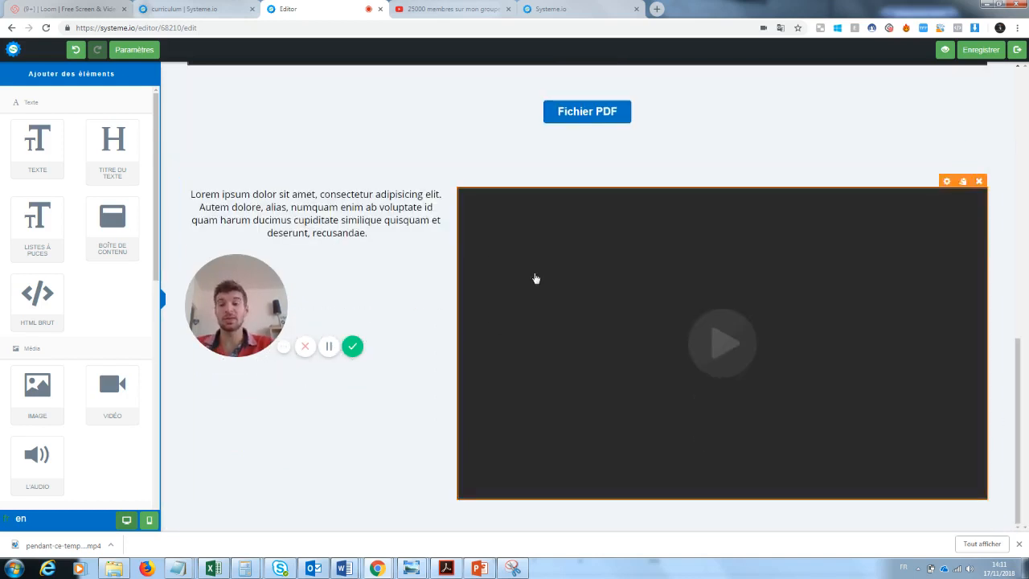
left_click_drag(256, 271, 259, 355)
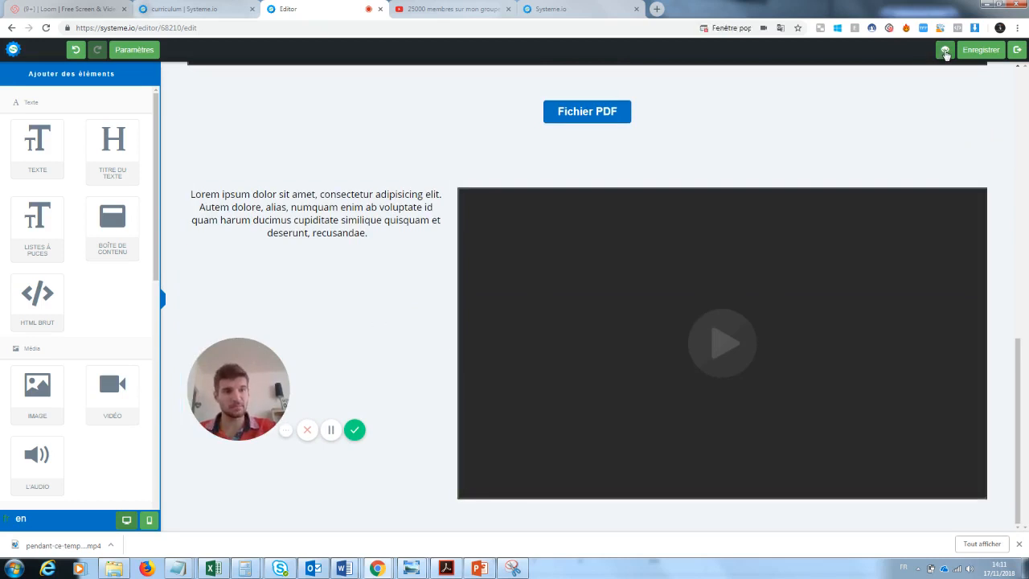
left_click(1020, 50)
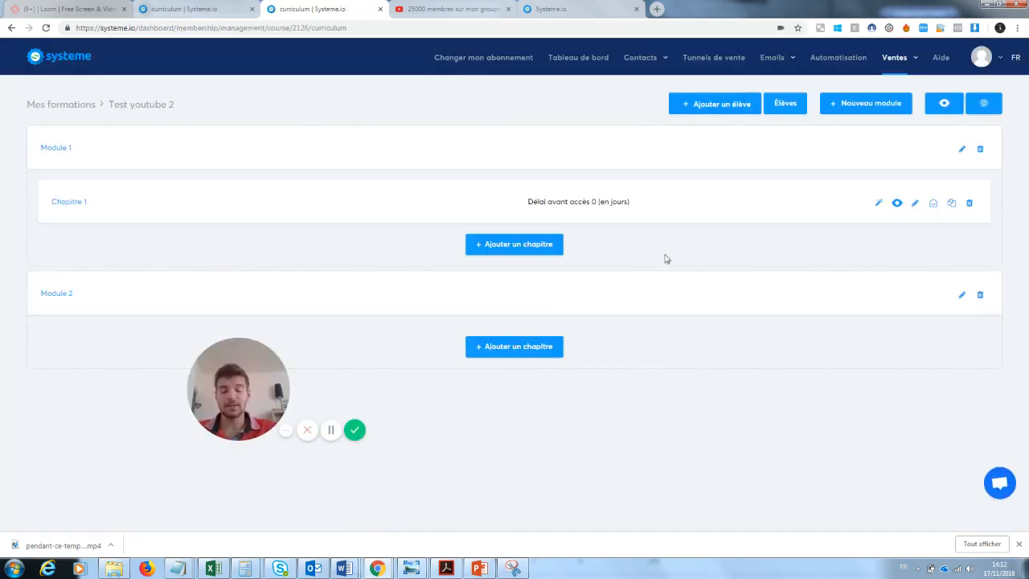
Step: Examine the form for adding a student to the course and close it without entering anything
left_click_drag(238, 389, 82, 472)
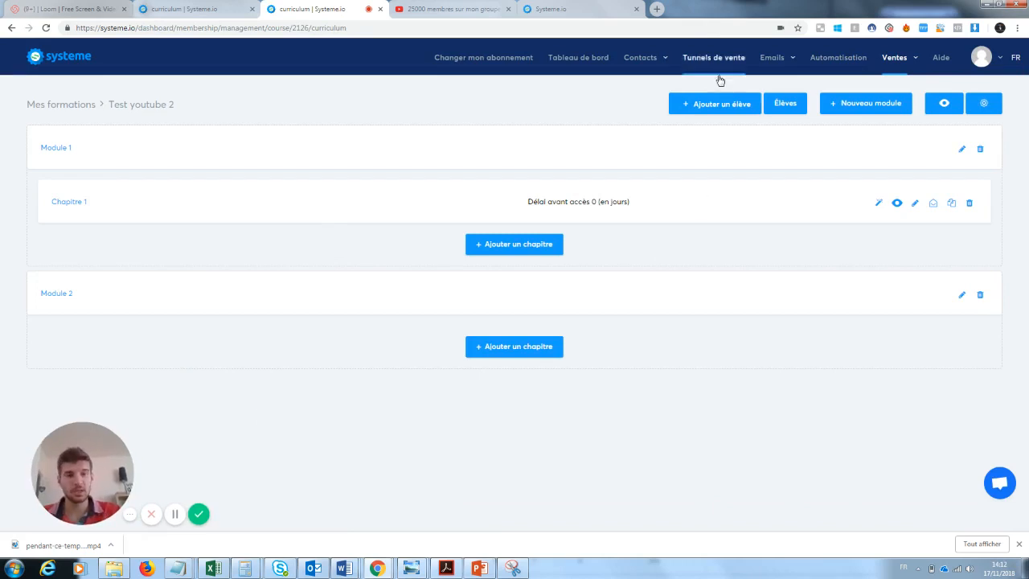
left_click(726, 106)
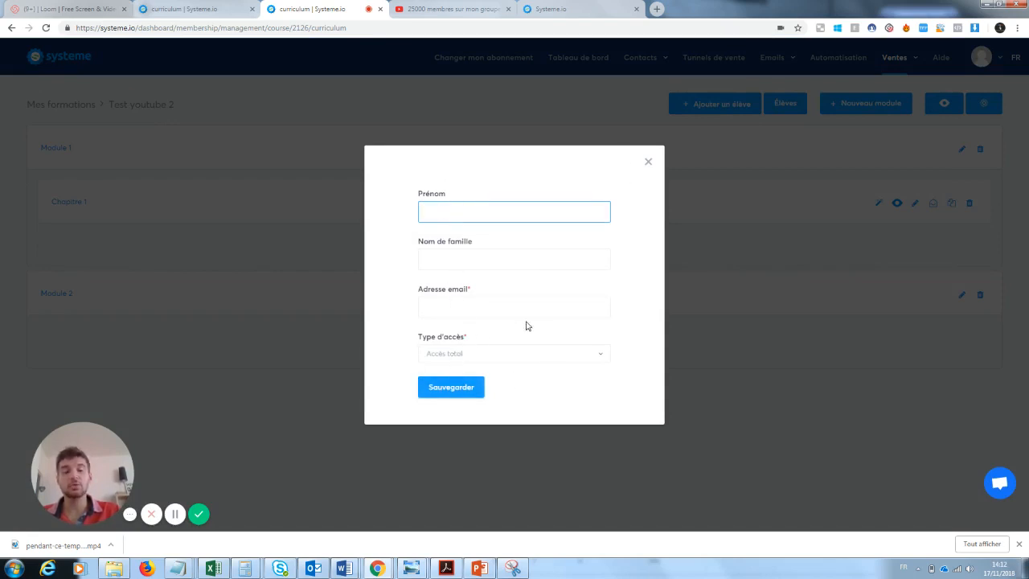
left_click(648, 163)
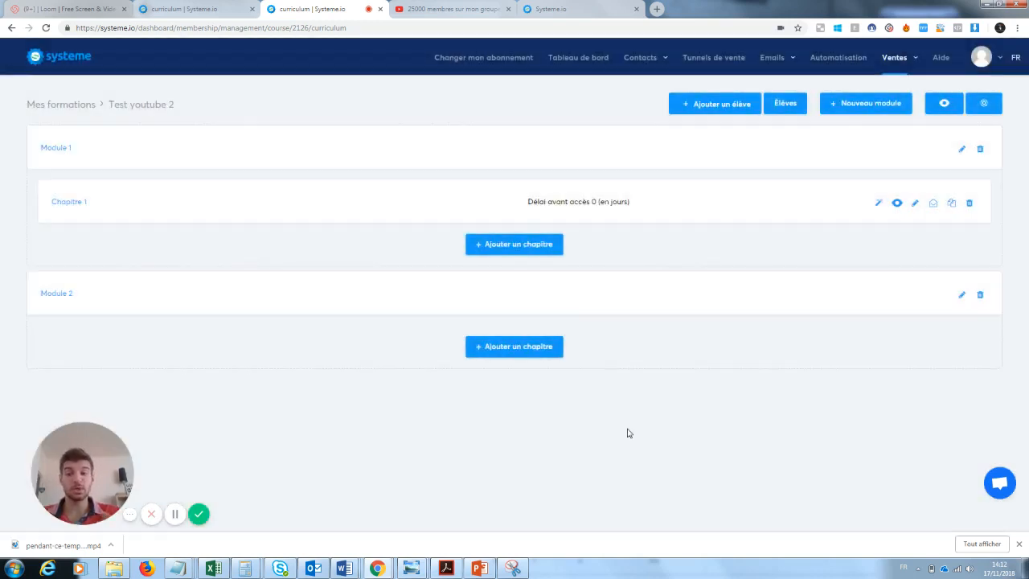